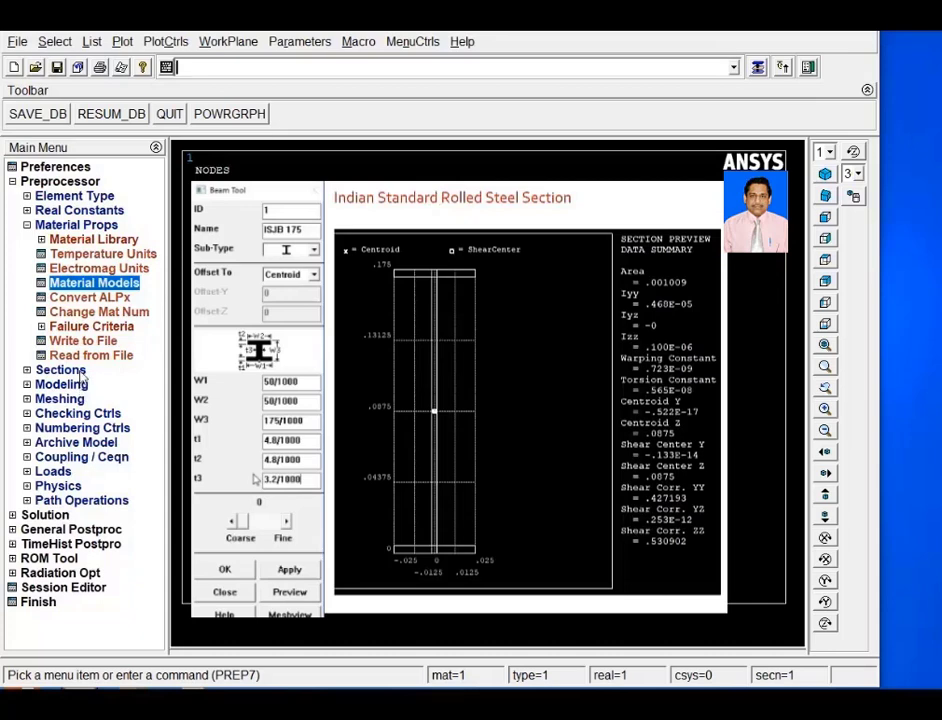
Start a common beam section with ID 1, named ISJB 175, using the I-shaped sub-type
click(80, 370)
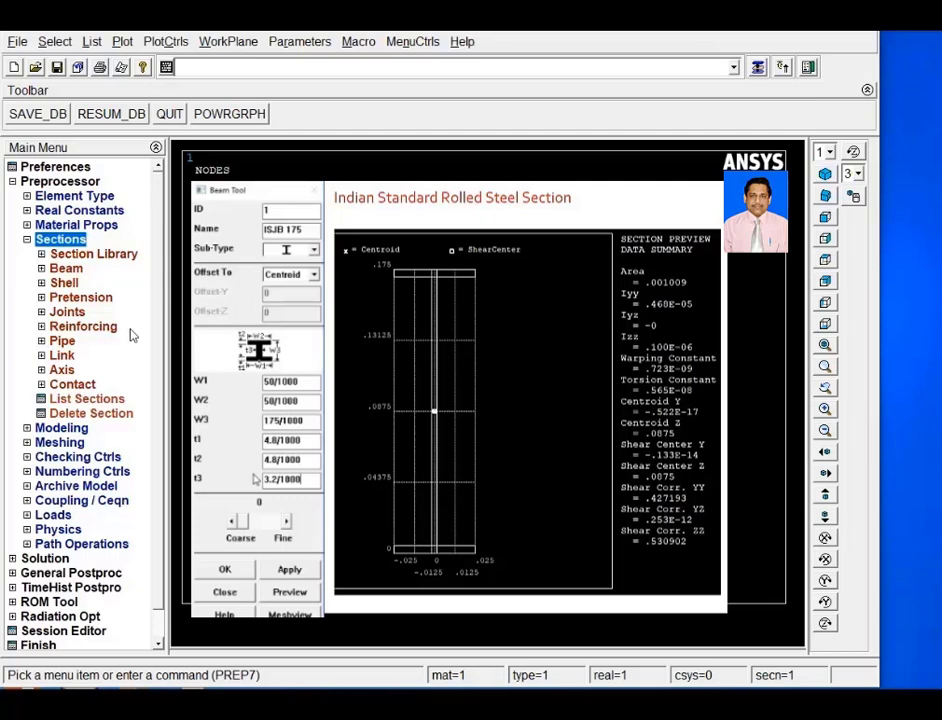
click(66, 268)
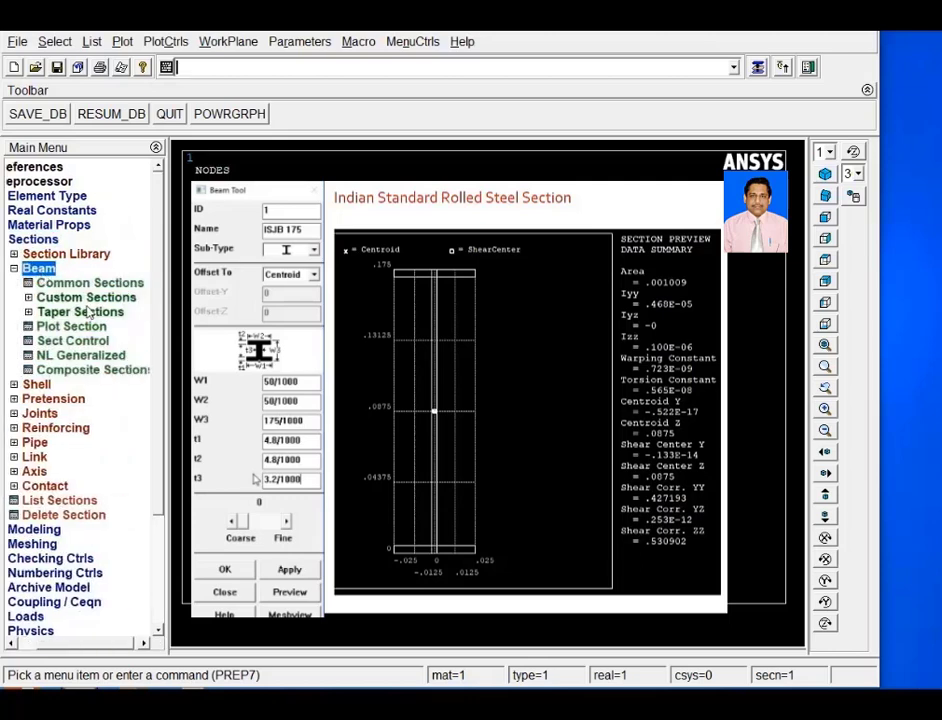
click(86, 284)
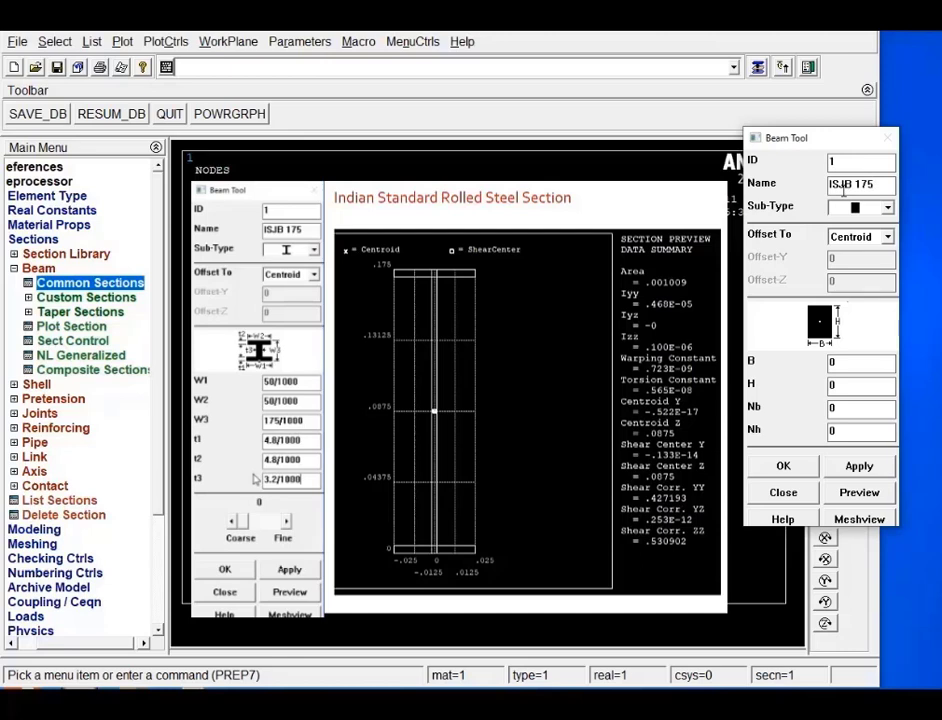
click(886, 207)
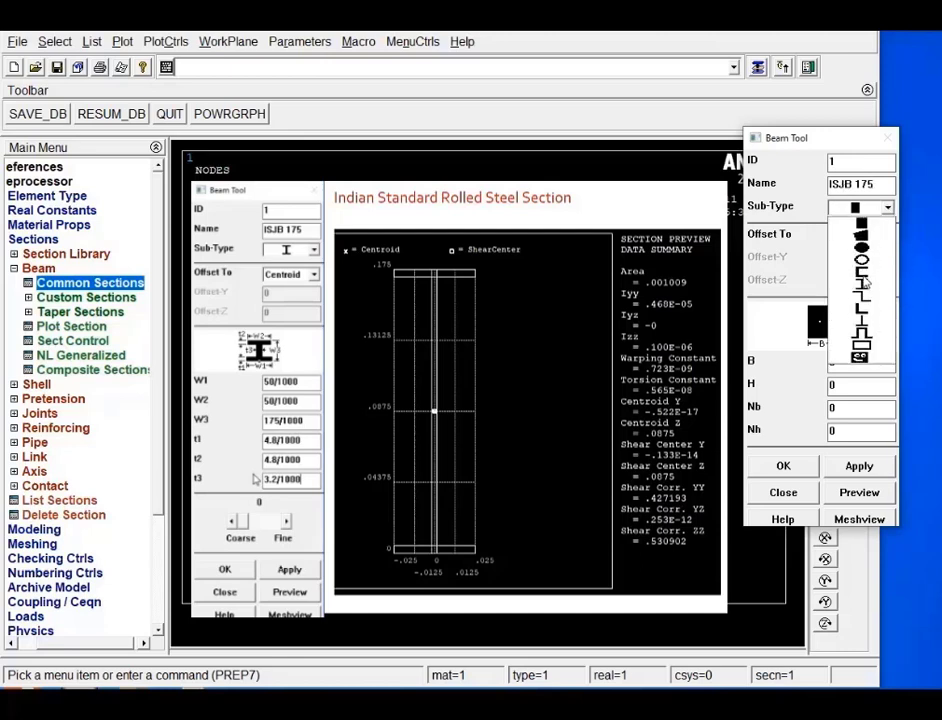
click(862, 284)
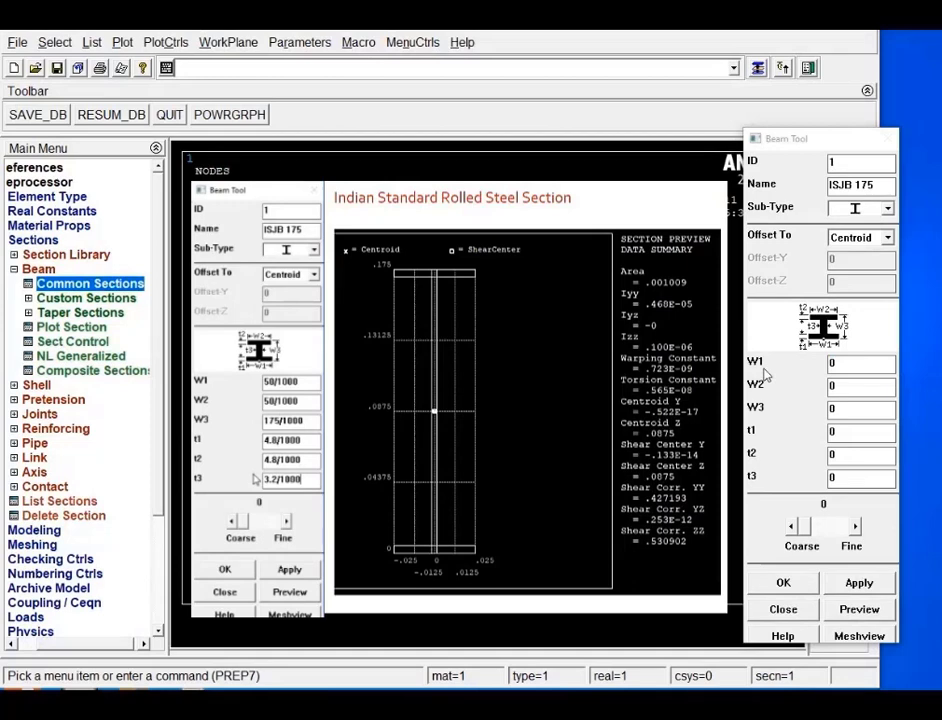
Set the I-section's widths W1 and W2 to 50/1000 and its height W3 to 175/1000
drag(838, 364, 818, 366)
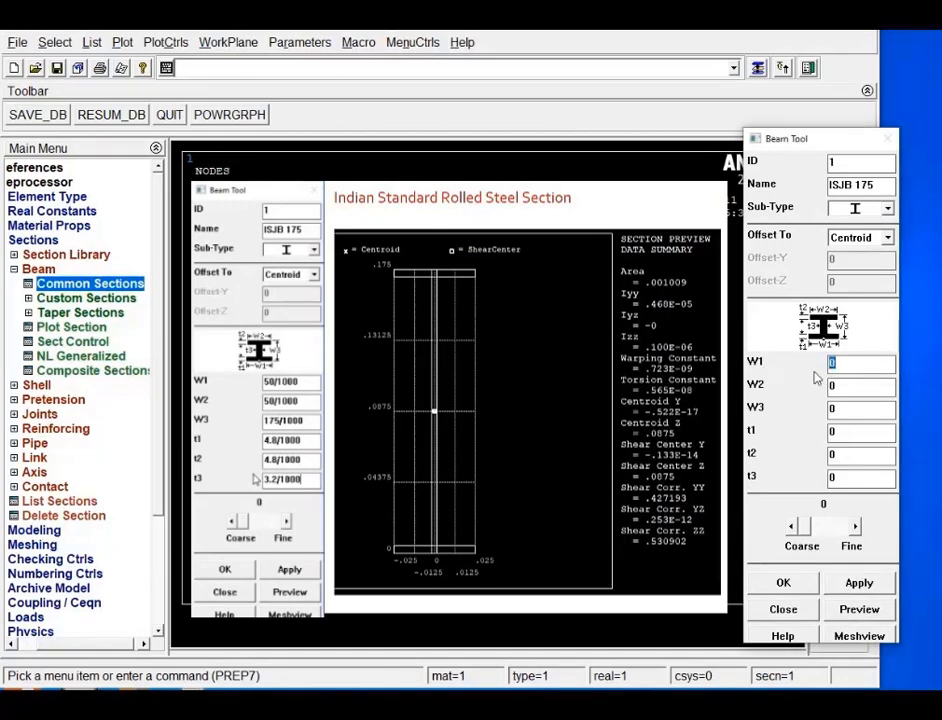
text(50/1000)
drag(838, 386, 816, 386)
text(50)
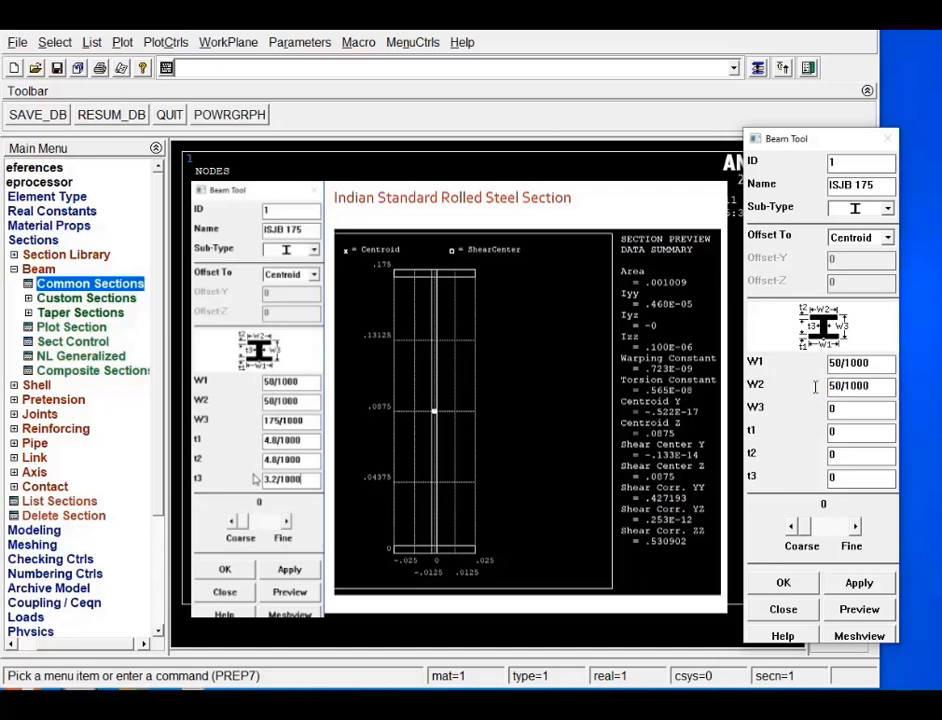
drag(836, 408, 820, 408)
Set thicknesses t1 and t2 to 4.8/1000 and t3 to 3.2/1000, preview the section and accept it
drag(838, 431, 802, 428)
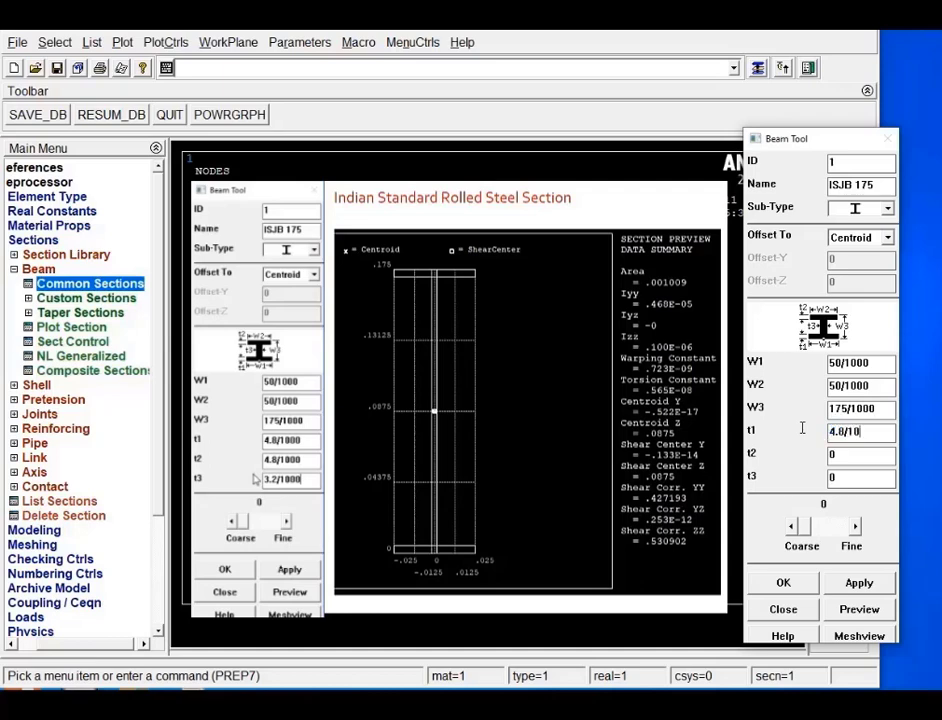
key(Tab)
key(Tab)
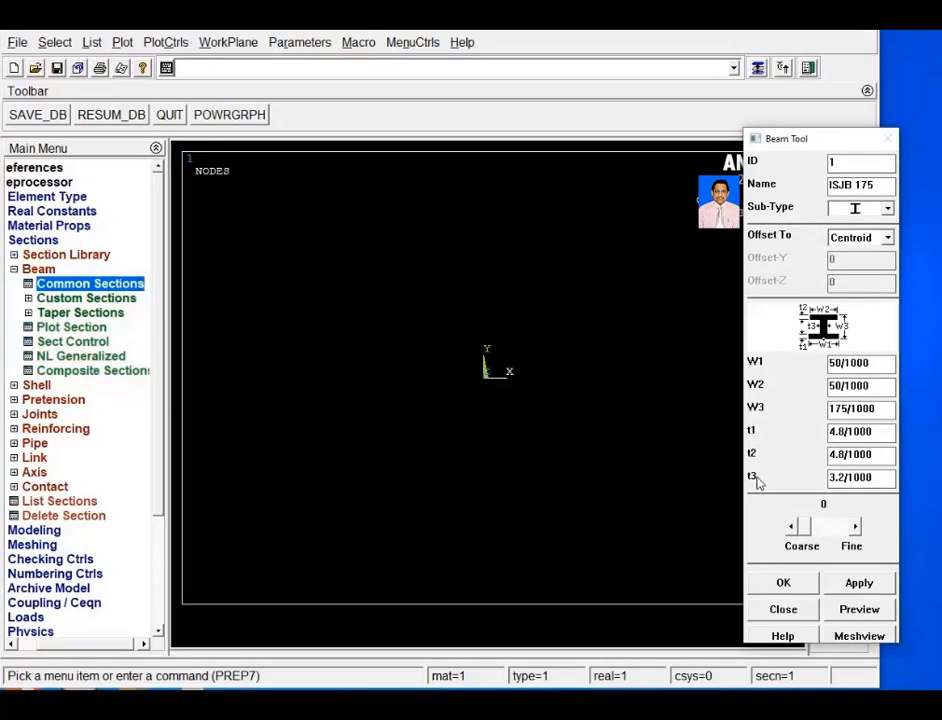
click(874, 612)
click(784, 584)
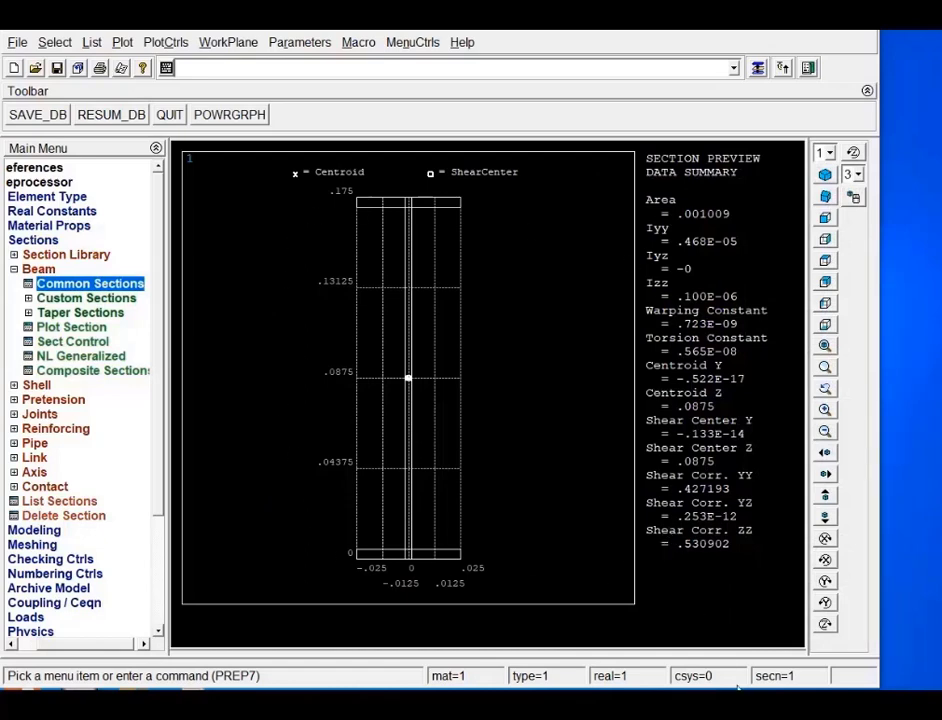
Create keypoint 1 at X = 0 in the active coordinate system for the beam's free end
click(34, 530)
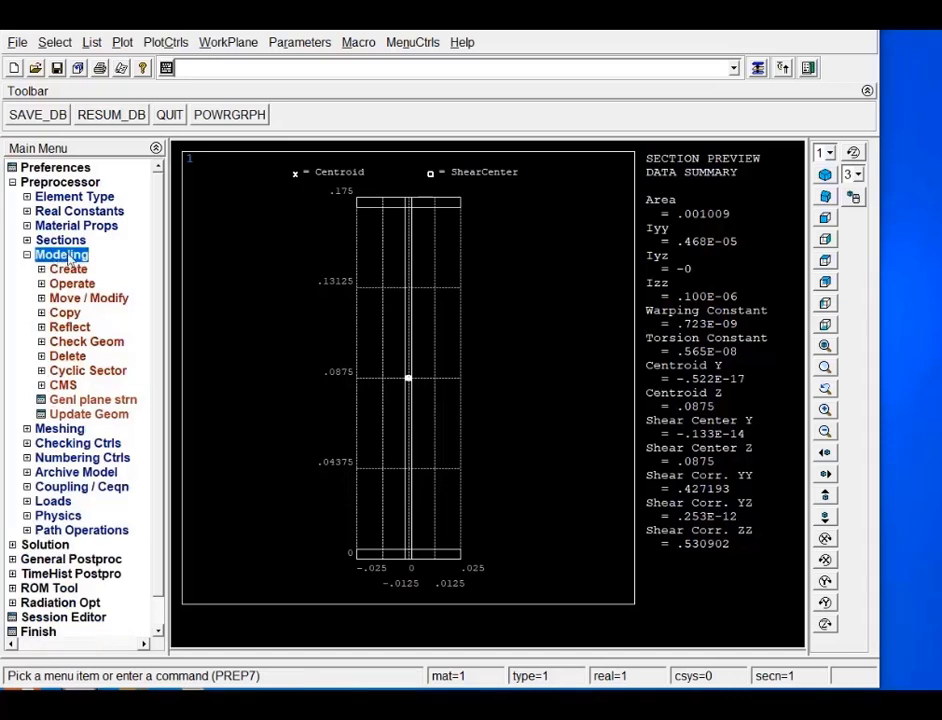
click(68, 268)
click(88, 284)
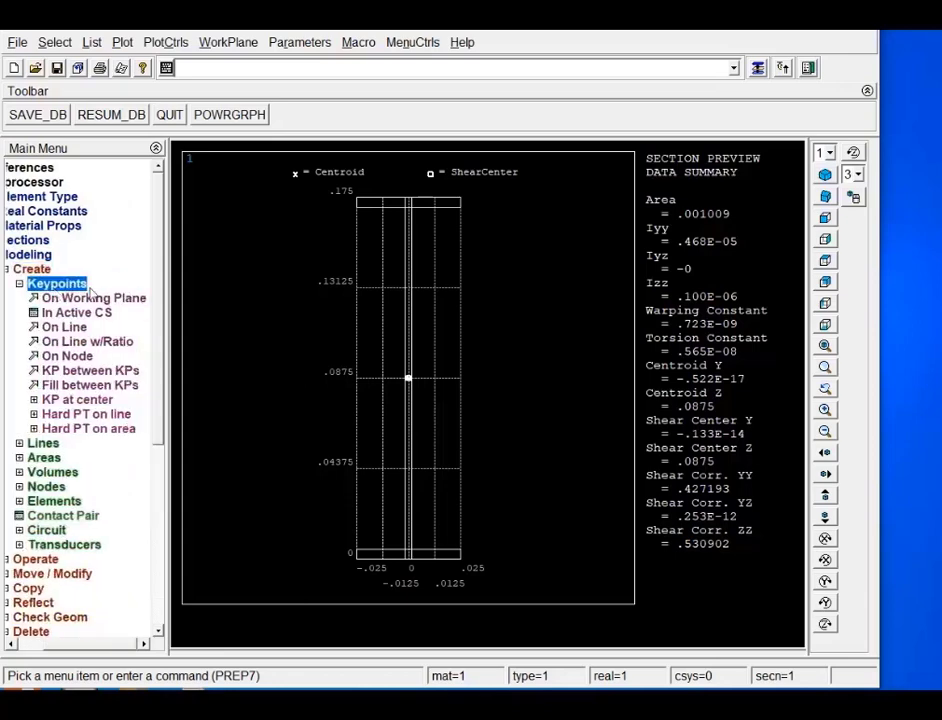
click(80, 312)
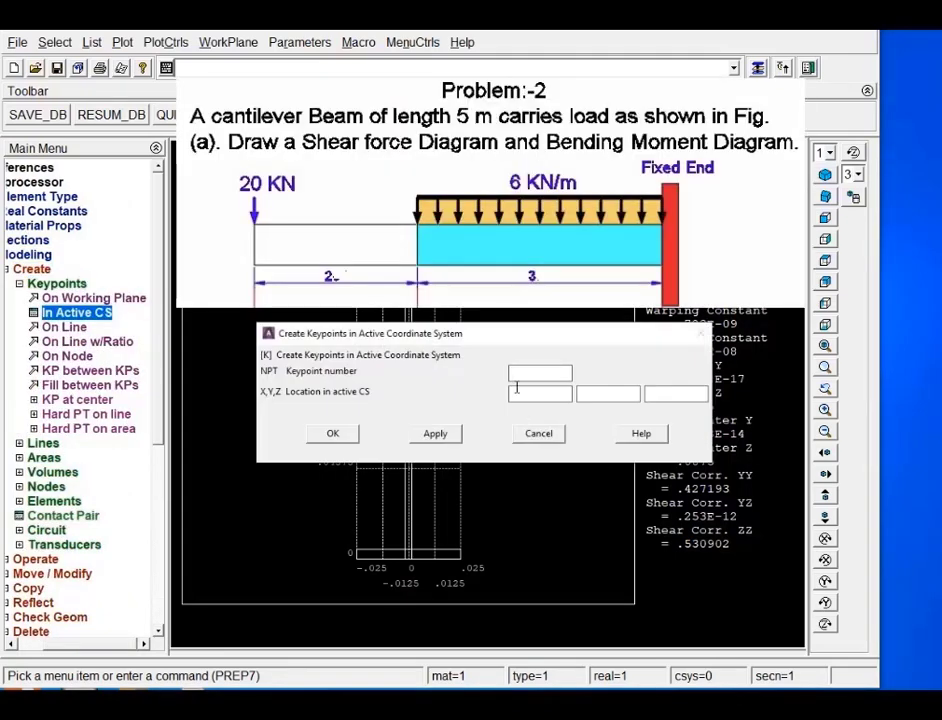
click(522, 396)
text(0)
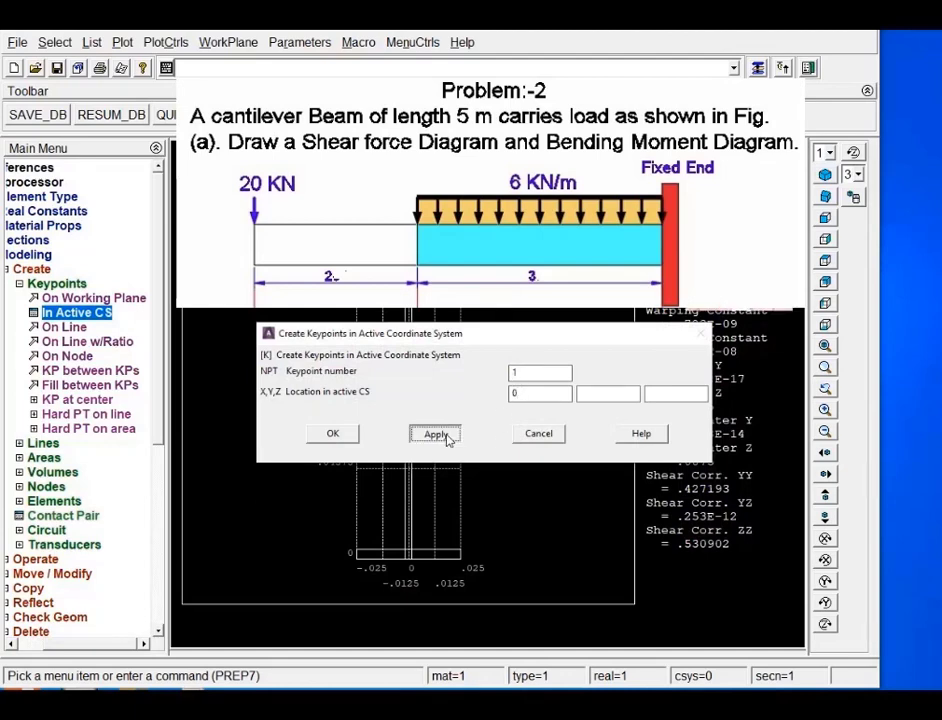
click(440, 433)
Create keypoint 2 at X = 2 and keypoint 3 at X = 5 in the active coordinate system
text(2)
key(Tab)
text(2)
click(437, 433)
text(3)
key(Tab)
text(5)
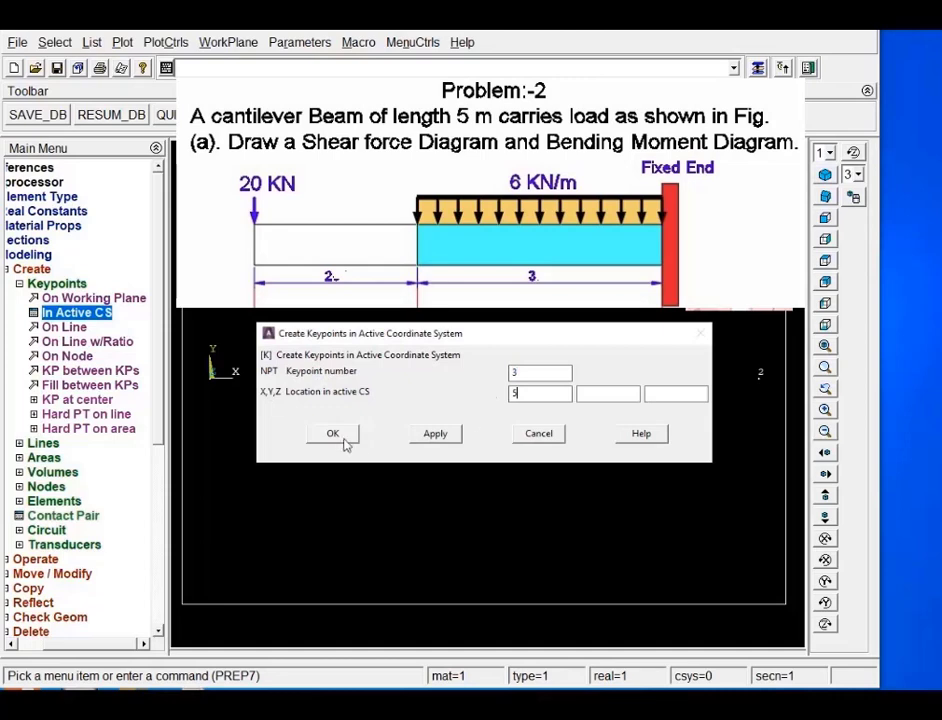
click(334, 434)
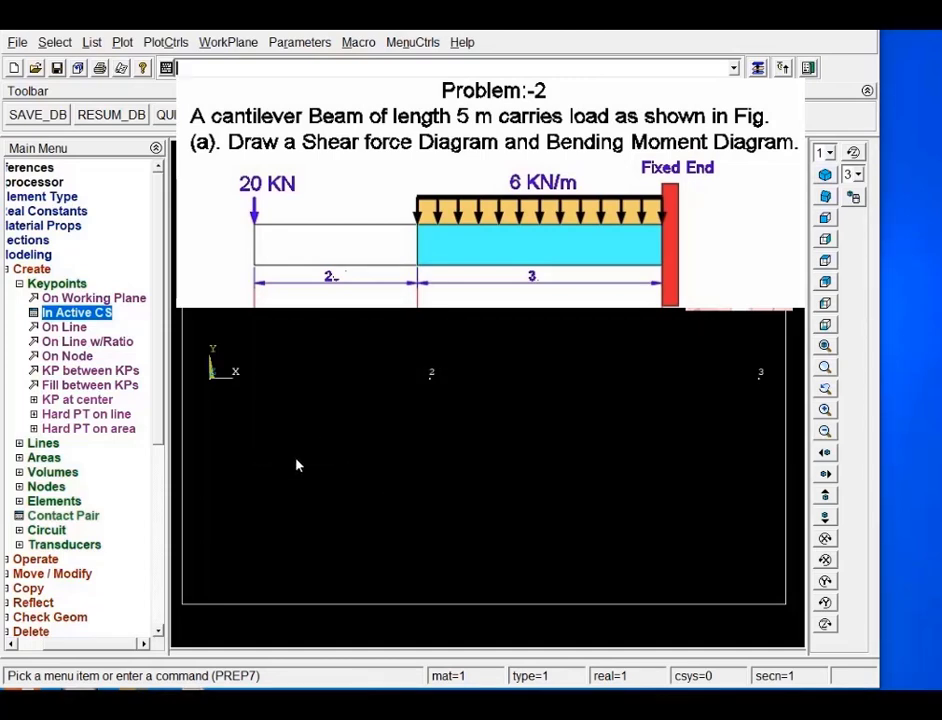
Create straight lines from keypoint 1 to 2 and from keypoint 2 to 3 to form the beam
click(43, 443)
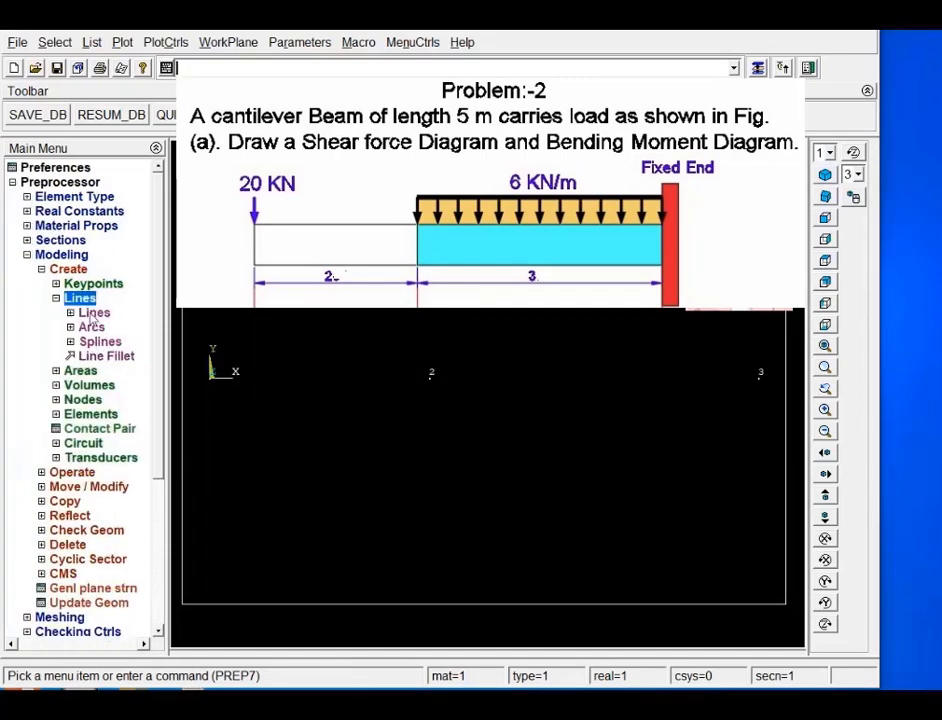
click(97, 312)
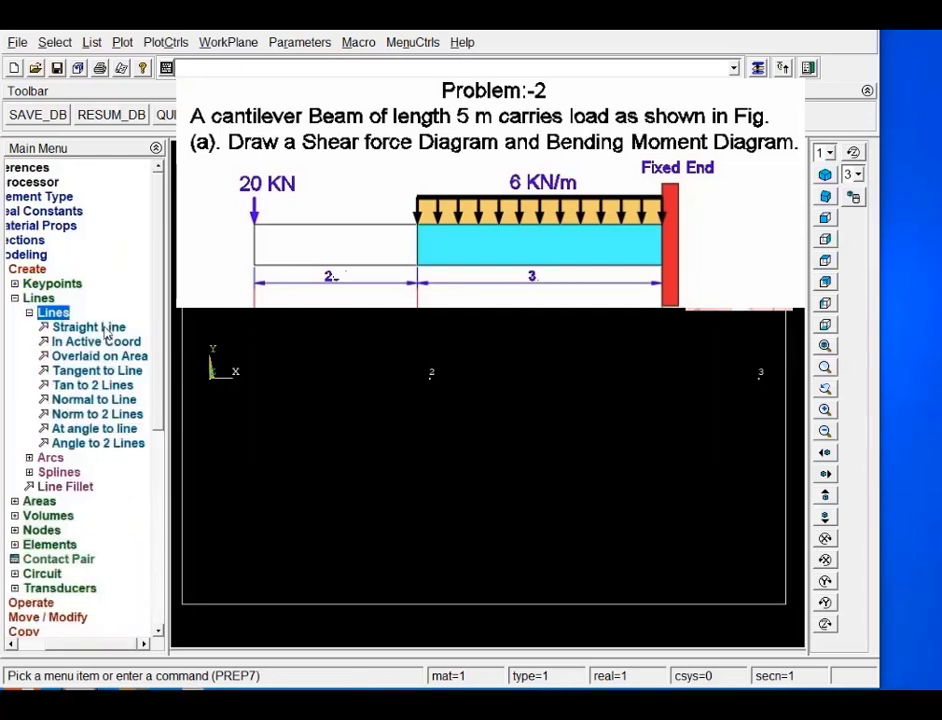
click(95, 327)
click(433, 390)
click(755, 402)
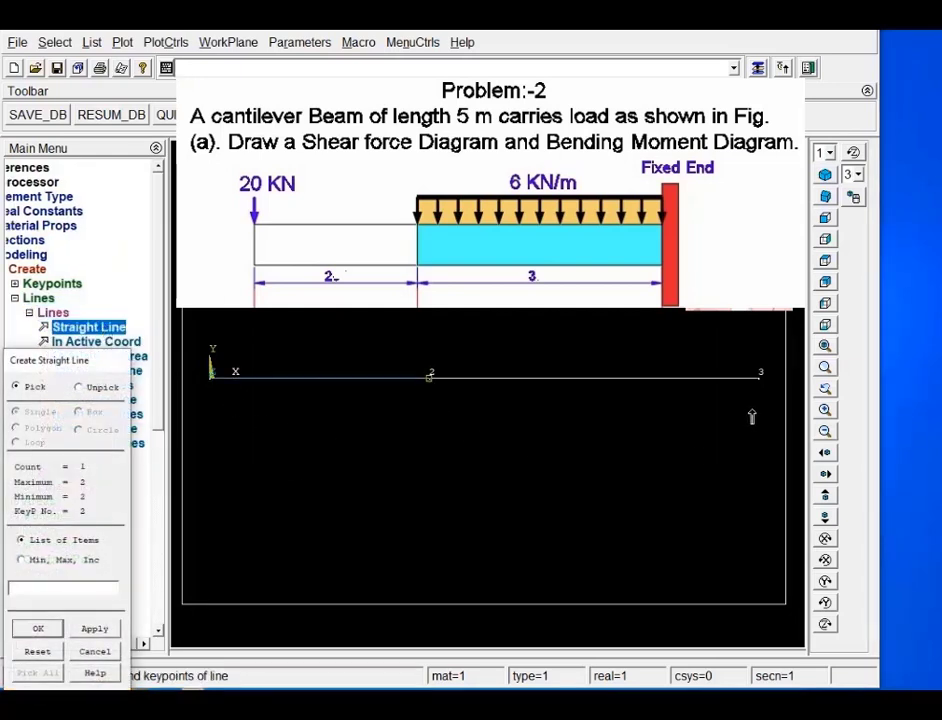
click(38, 628)
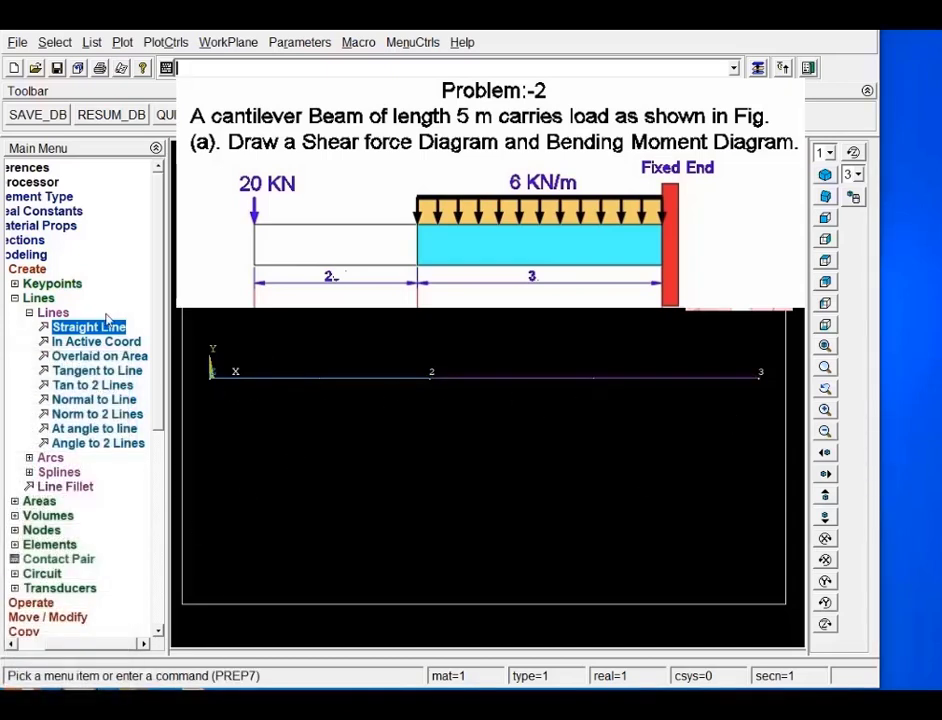
Create orientation keypoint 4 at X = 2.5, Y = 3 above the beam
click(55, 284)
click(76, 312)
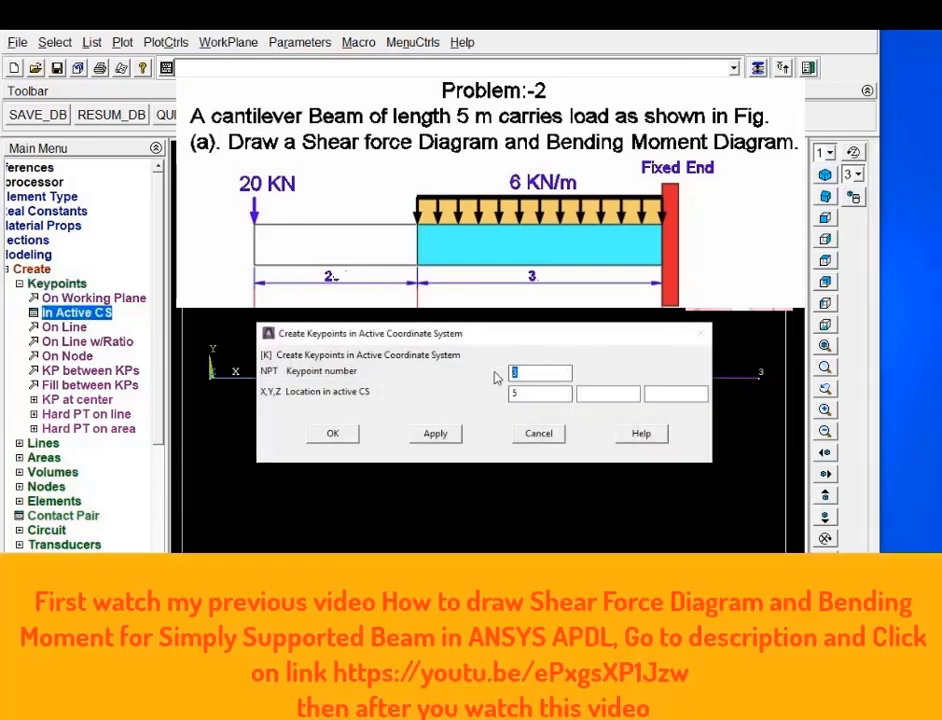
text(4)
key(Tab)
text(2)
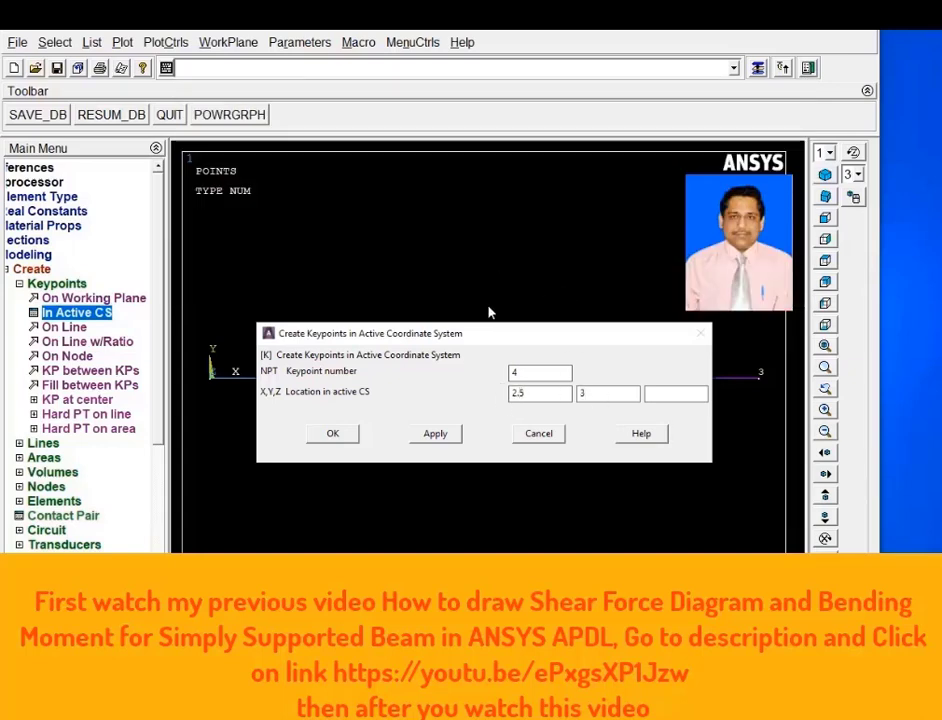
click(336, 436)
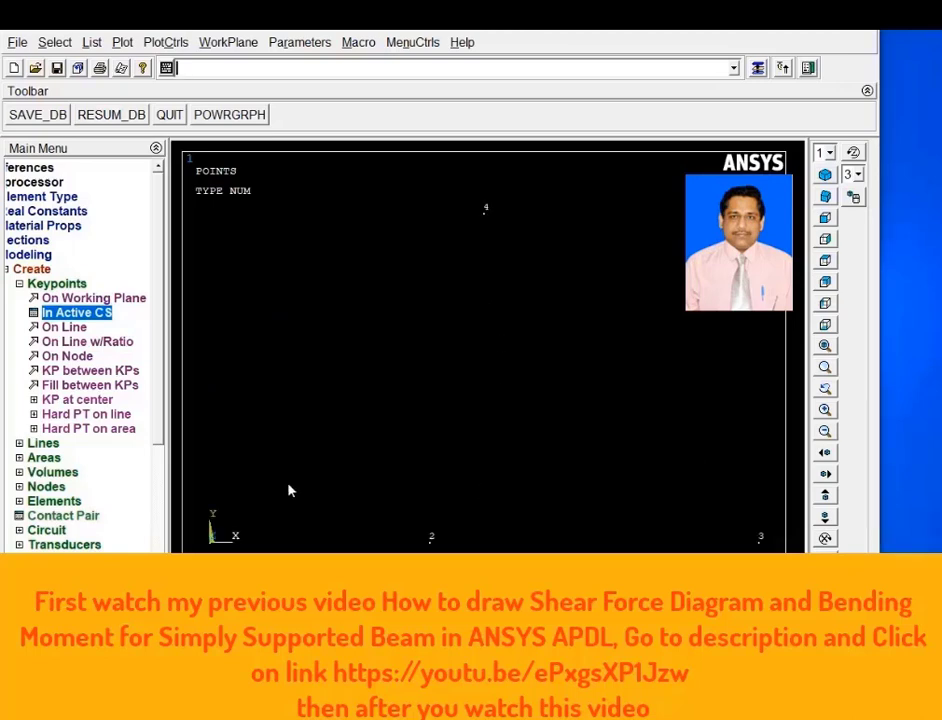
Display the beam lines and keypoints together with a multi-plot
click(20, 285)
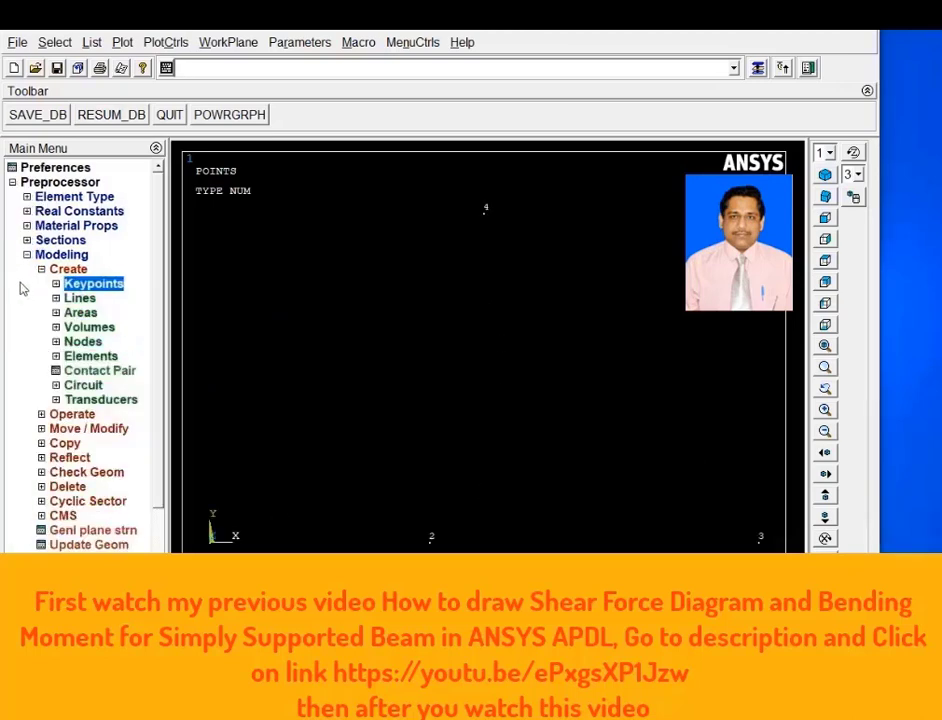
click(41, 269)
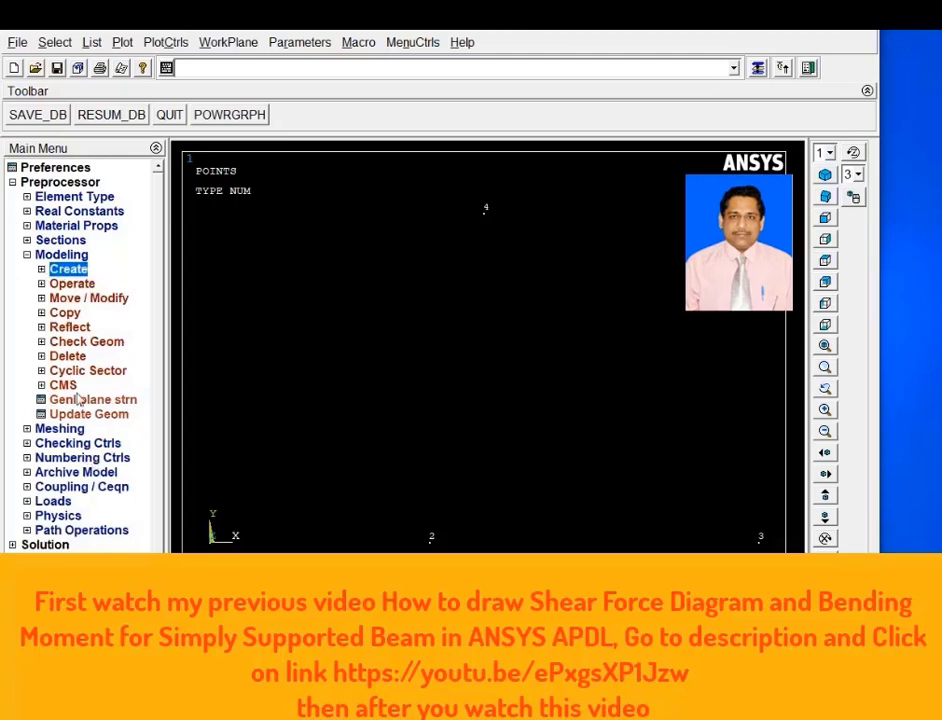
click(122, 42)
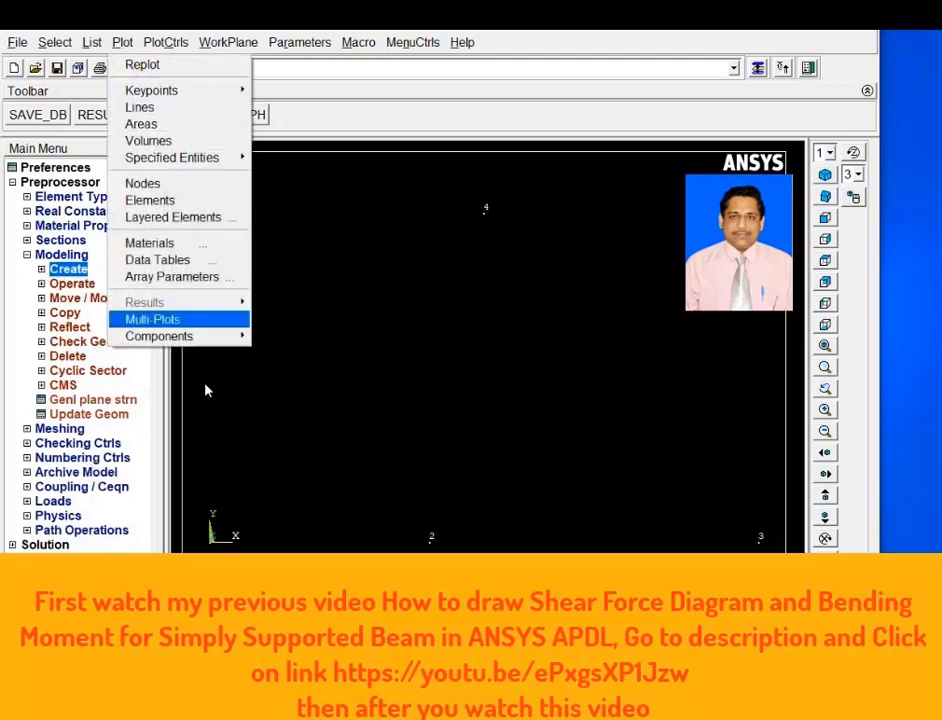
click(180, 320)
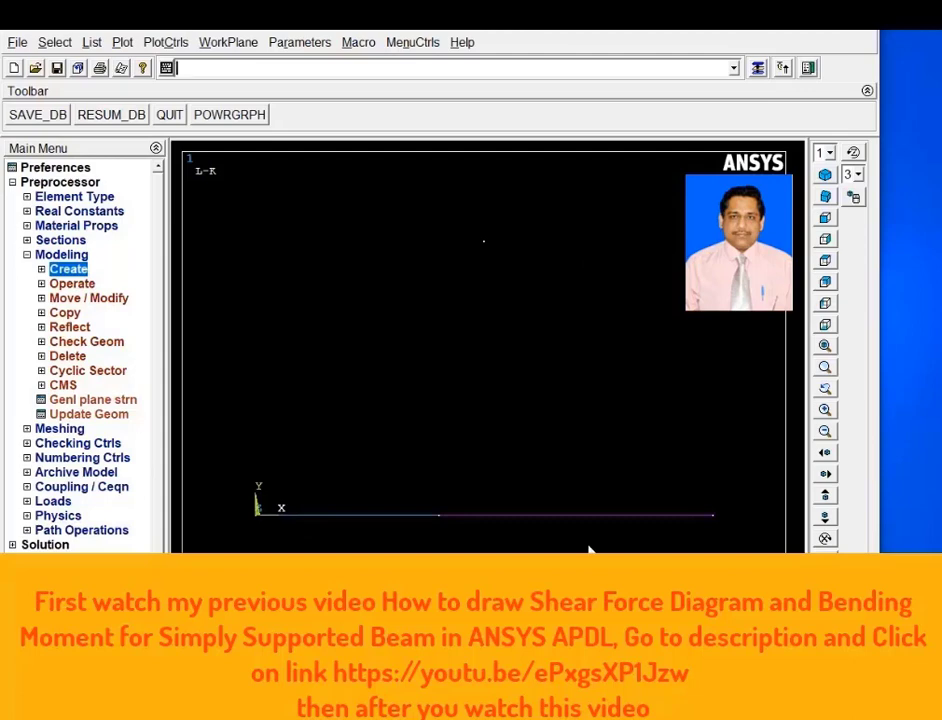
Use the MeshTool to set line element attributes, selecting both beam lines for the assignment
click(72, 430)
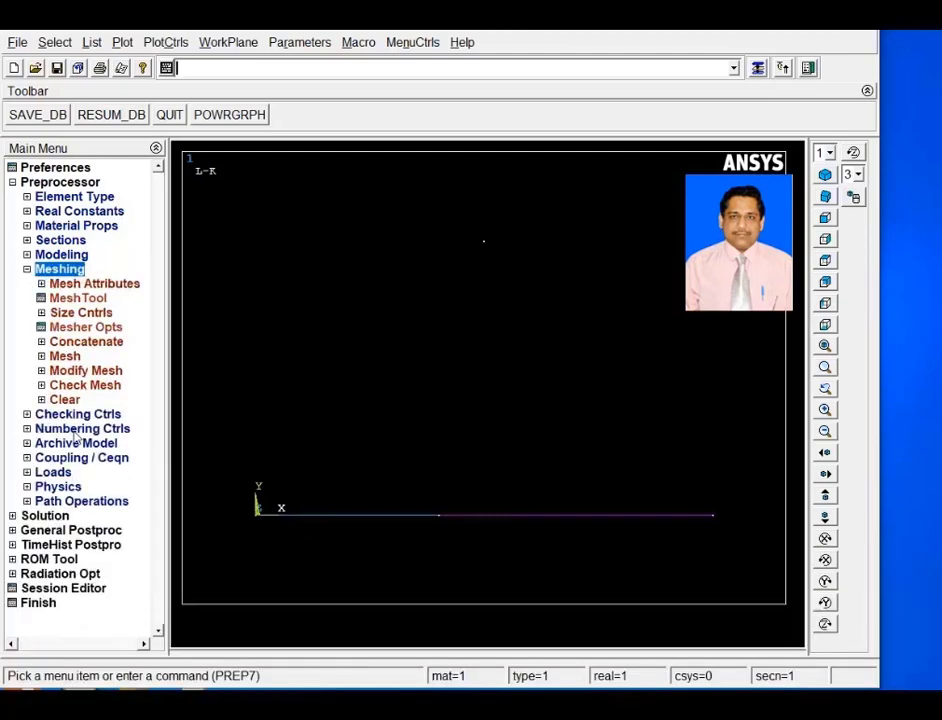
click(78, 298)
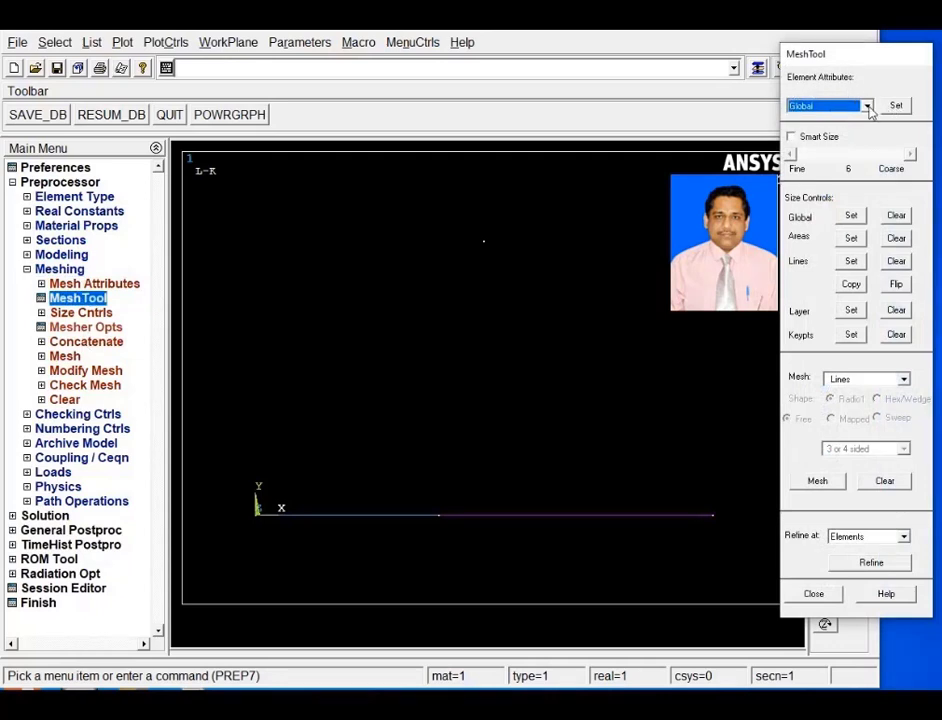
click(833, 108)
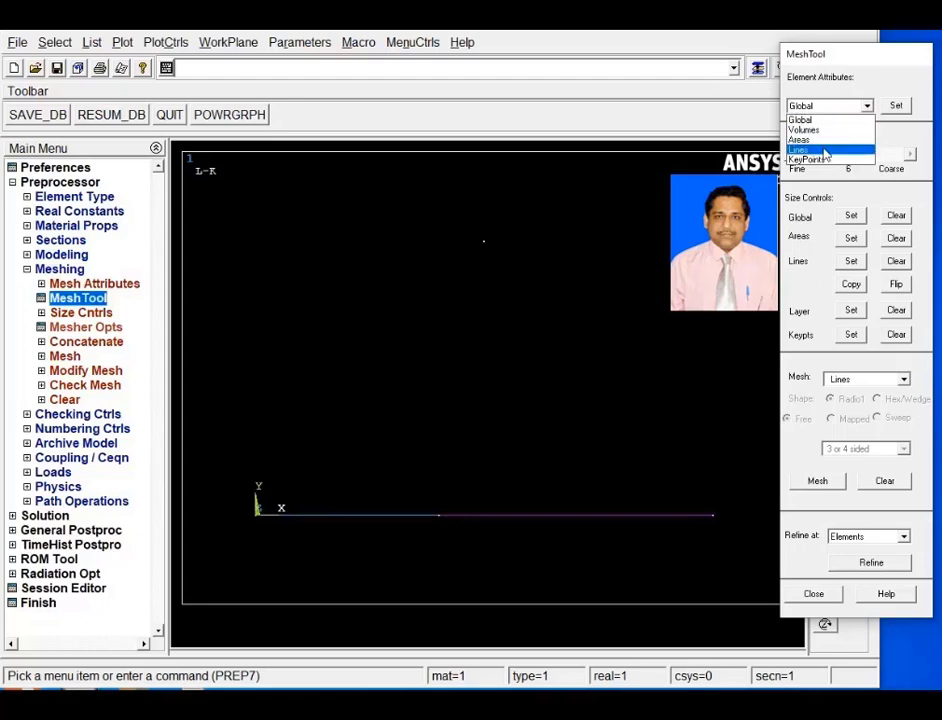
click(815, 149)
click(895, 106)
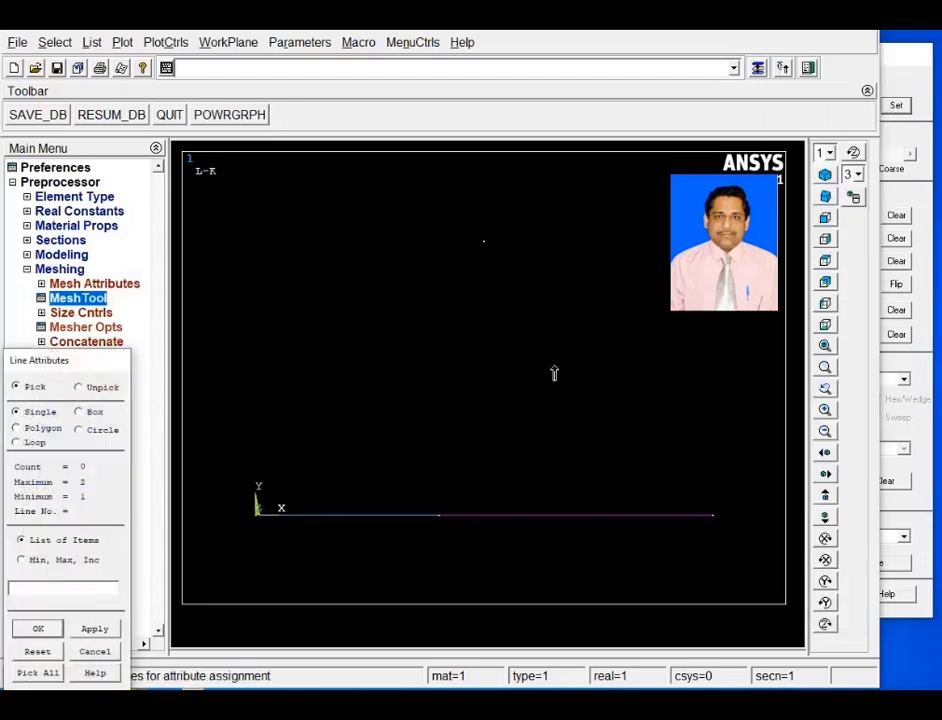
click(437, 543)
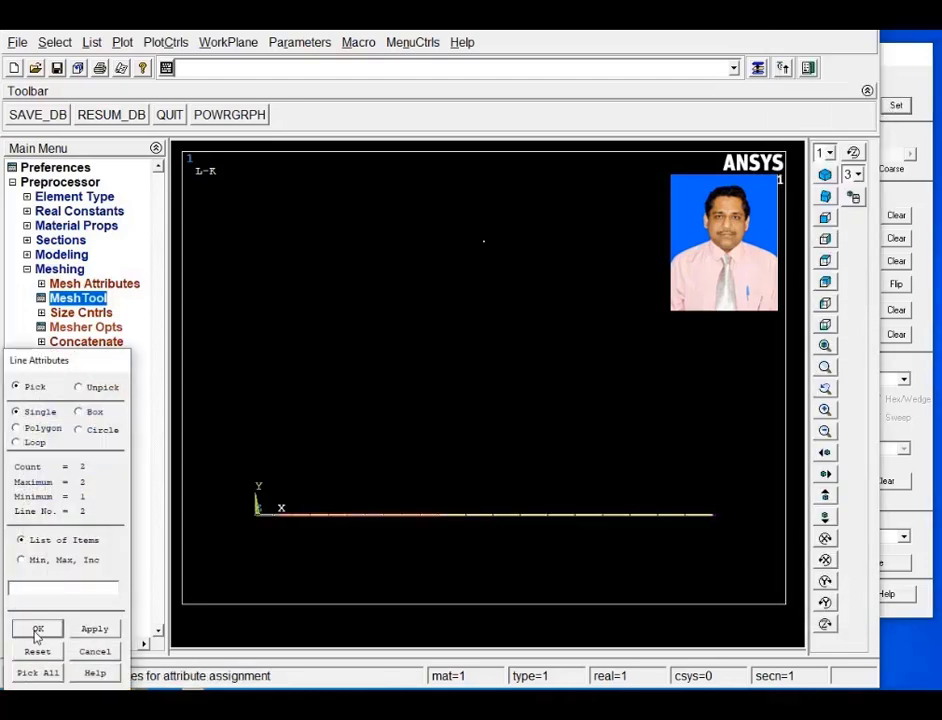
click(37, 628)
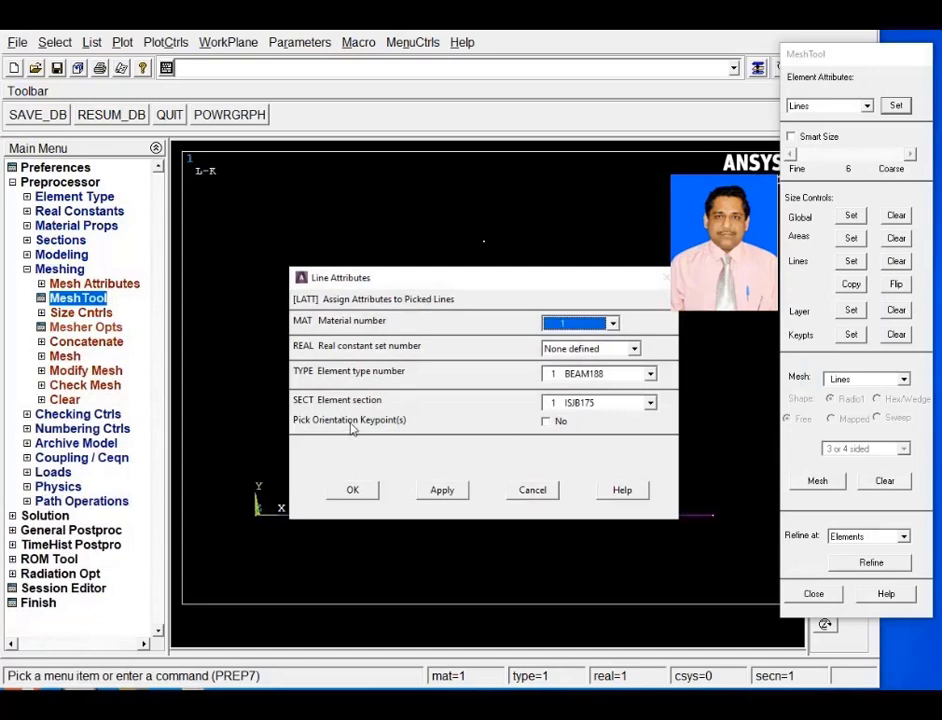
Assign material 1, BEAM188 and section ISJB175 to the beam lines, with keypoint 4 as the orientation keypoint
click(547, 421)
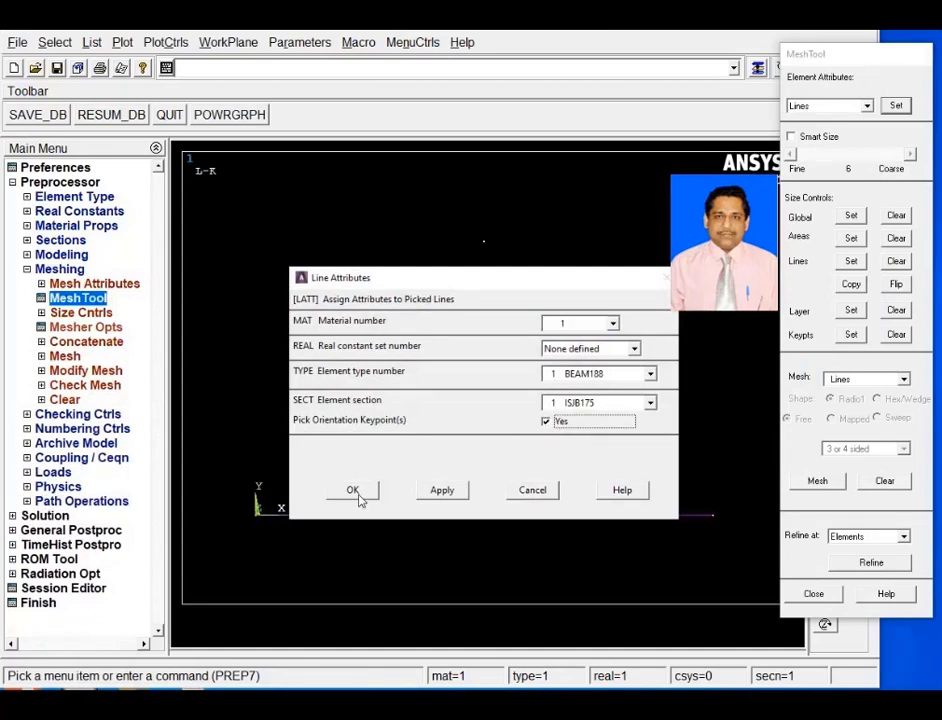
click(353, 490)
click(483, 241)
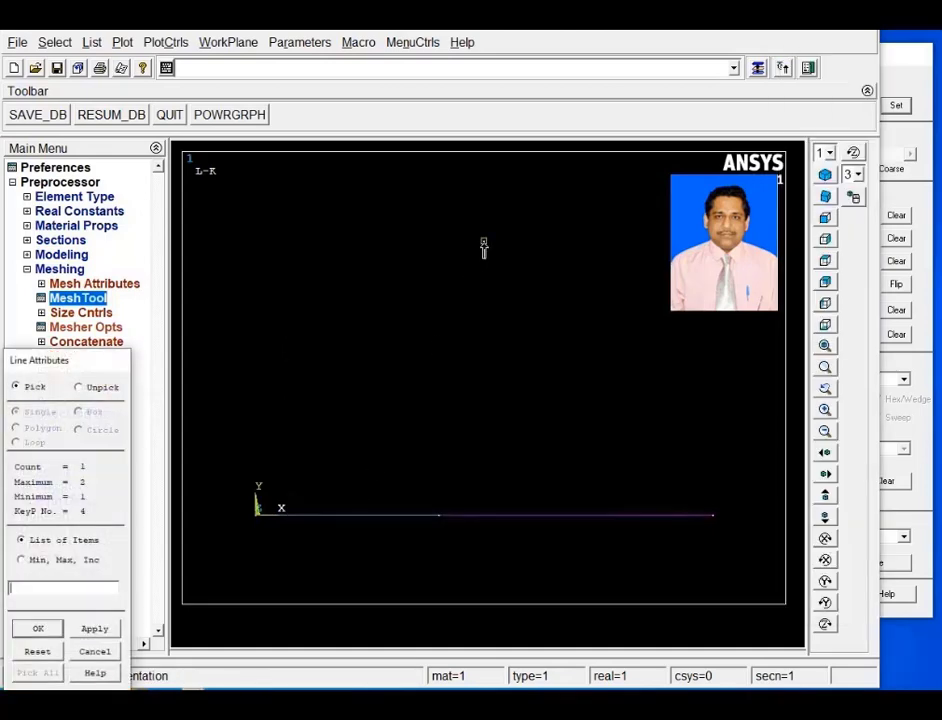
click(38, 628)
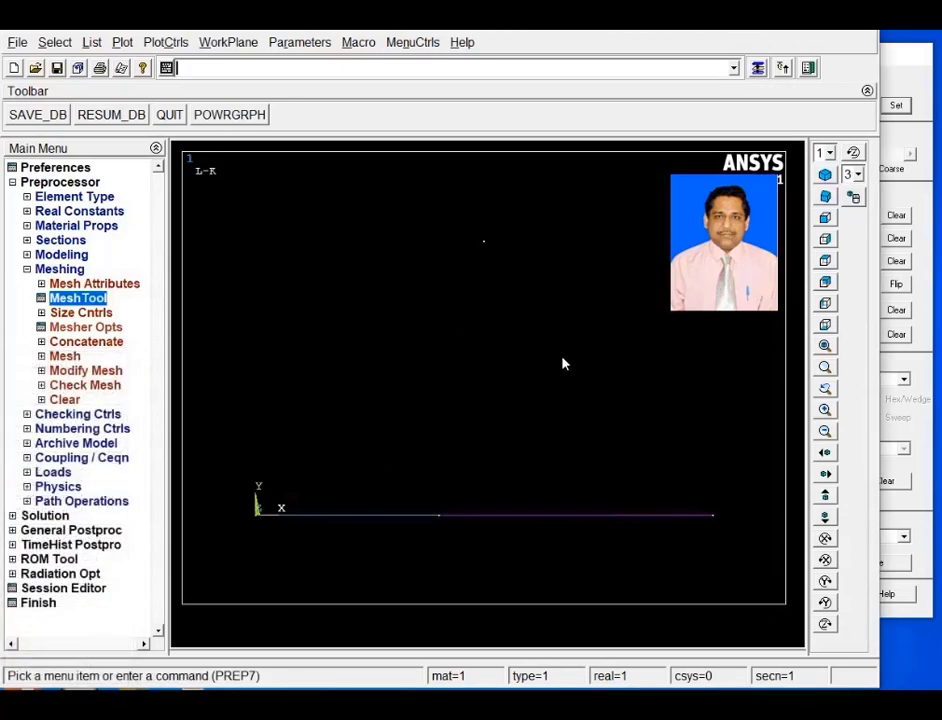
Set the number of element divisions to 1 on both beam lines
click(883, 82)
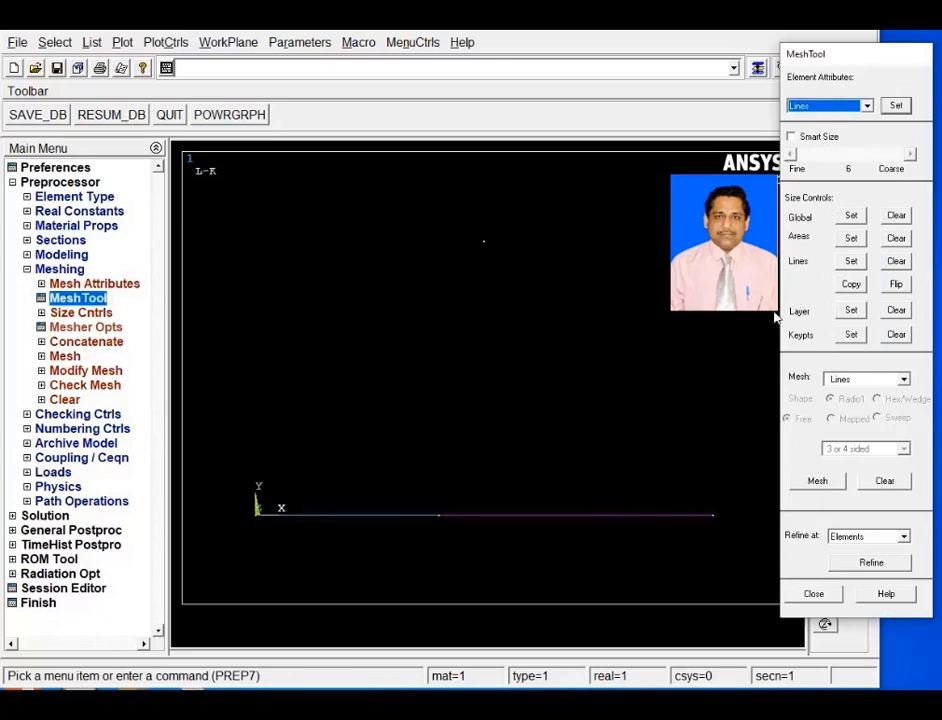
click(850, 262)
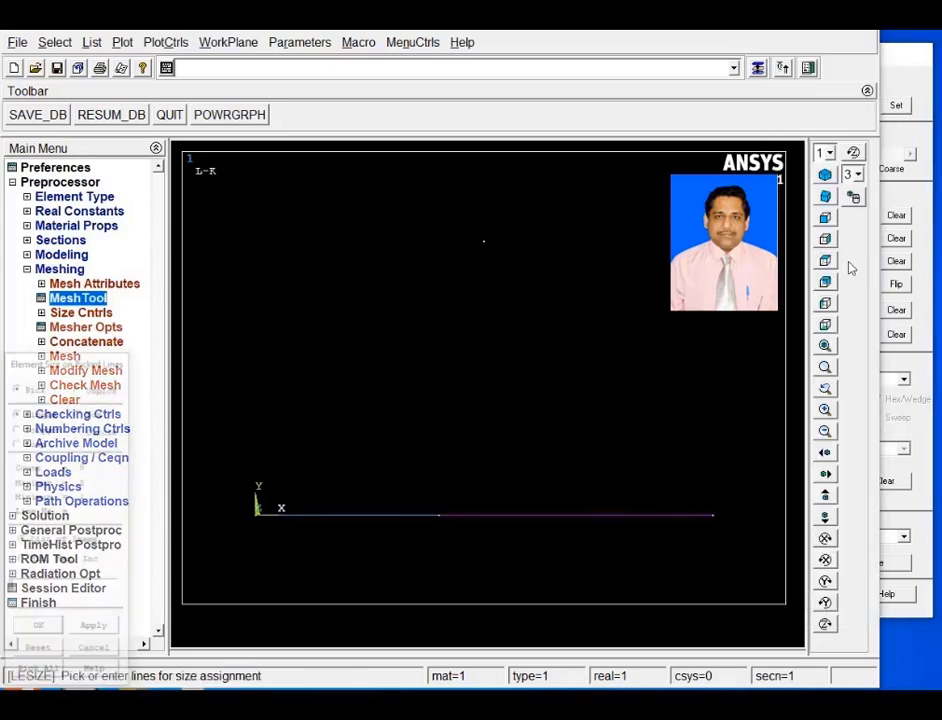
click(406, 520)
click(533, 521)
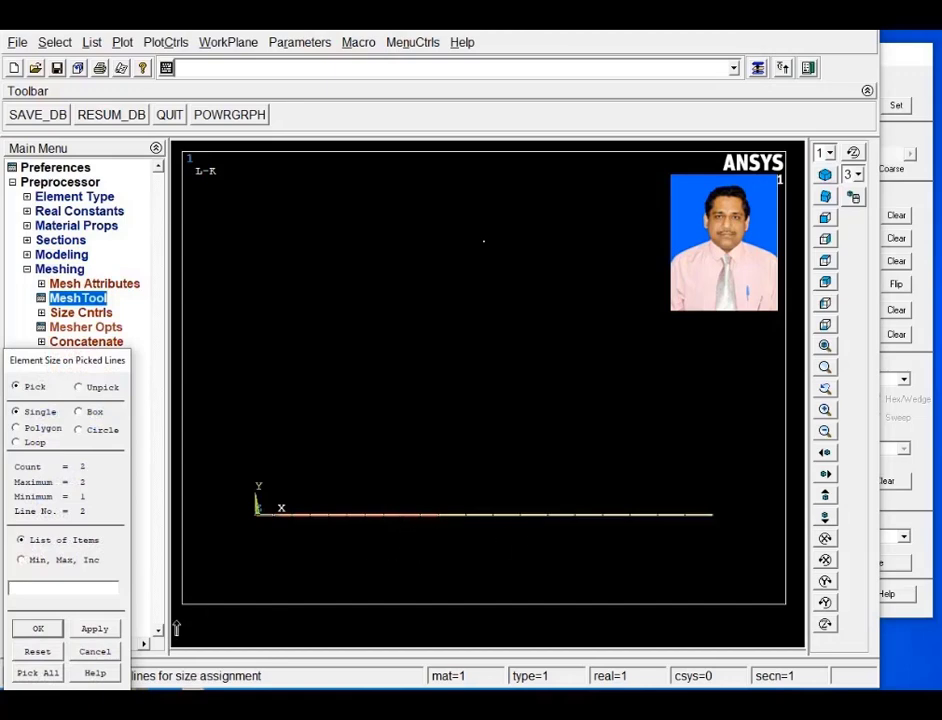
click(38, 628)
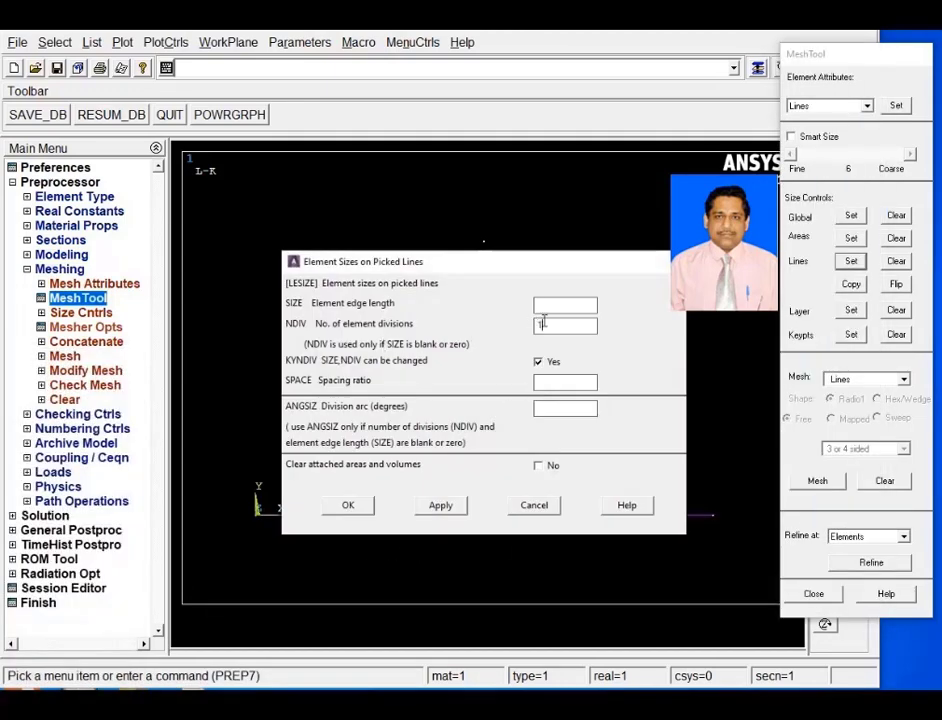
click(348, 505)
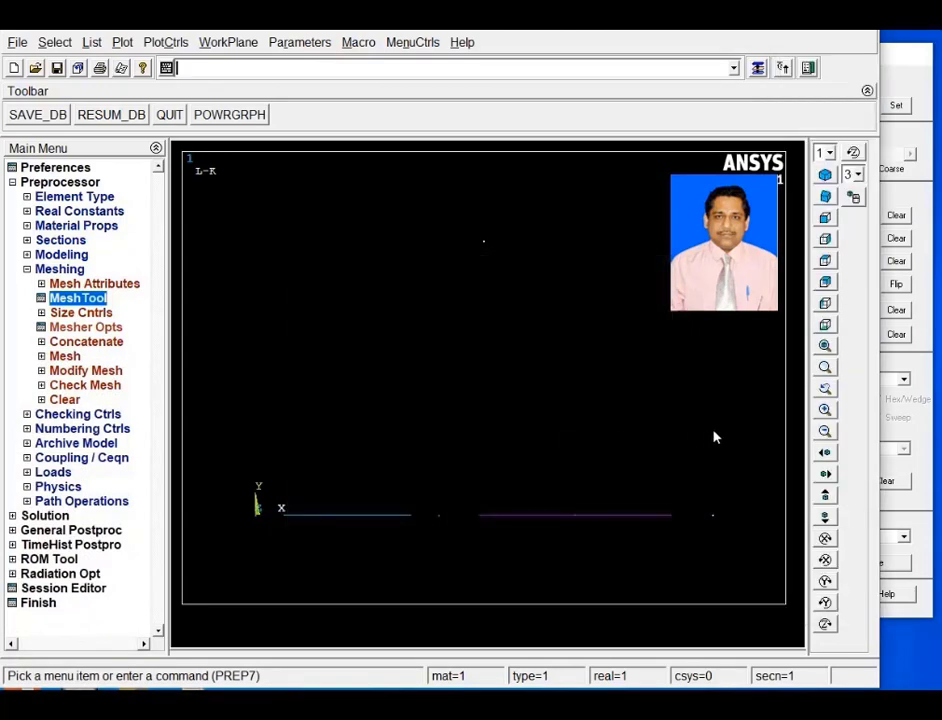
Mesh both beam lines and close the MeshTool
click(903, 86)
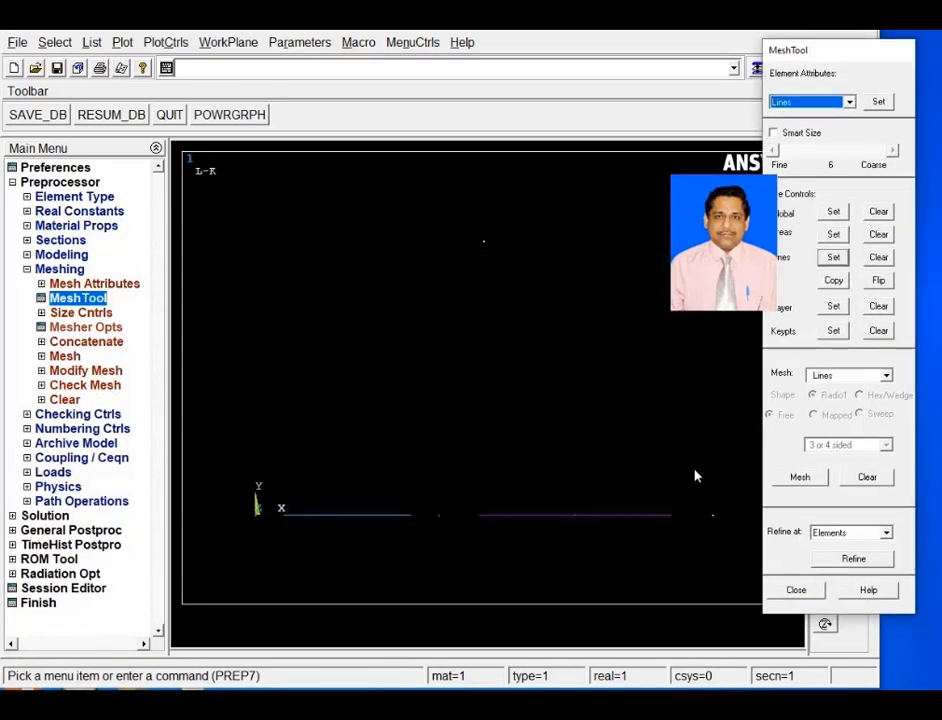
click(800, 477)
click(364, 522)
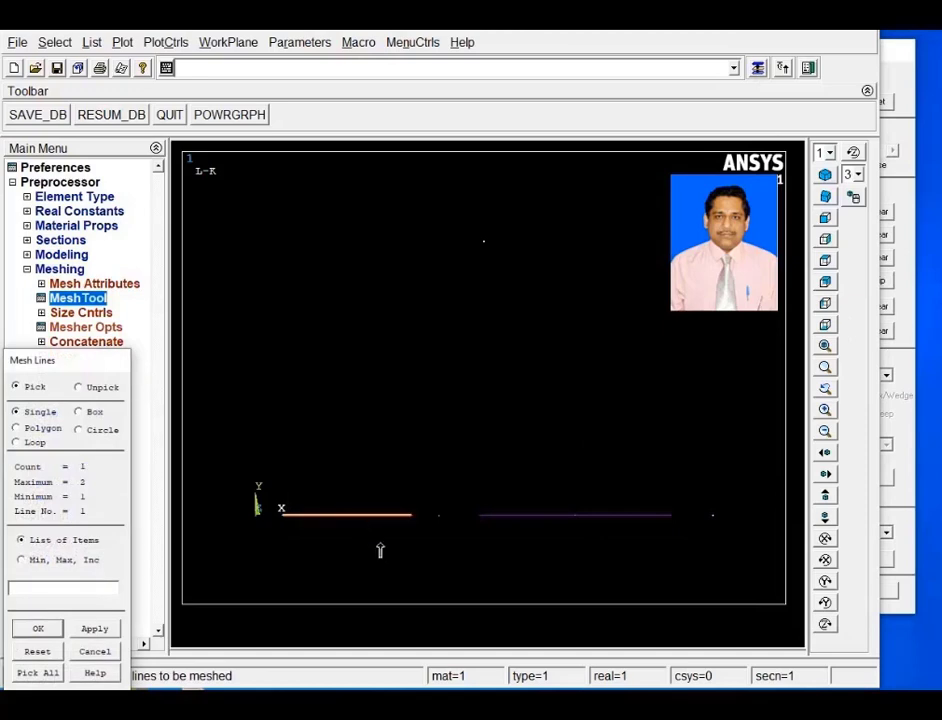
click(45, 632)
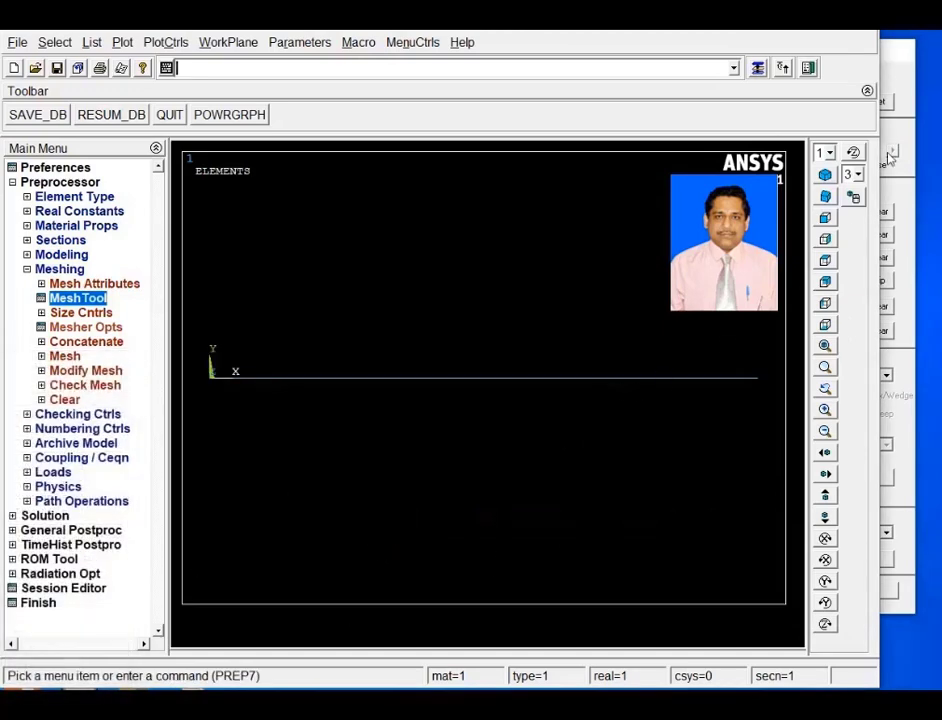
click(890, 68)
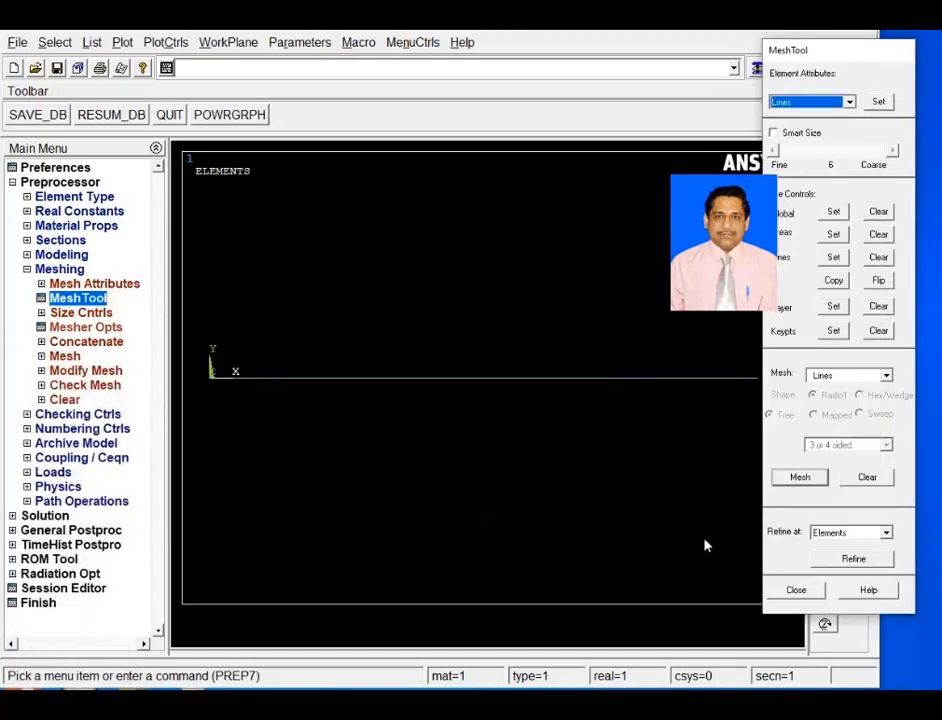
click(794, 589)
Turn on the display of element shapes and inspect the beam's I-section in an isometric view
click(163, 42)
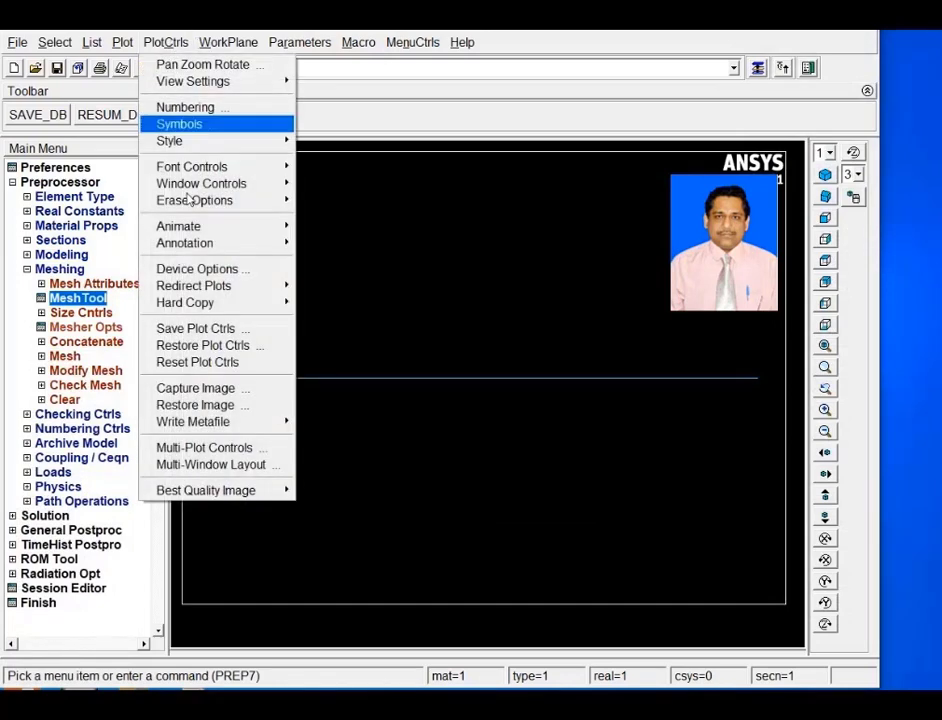
mouse_move(289, 146)
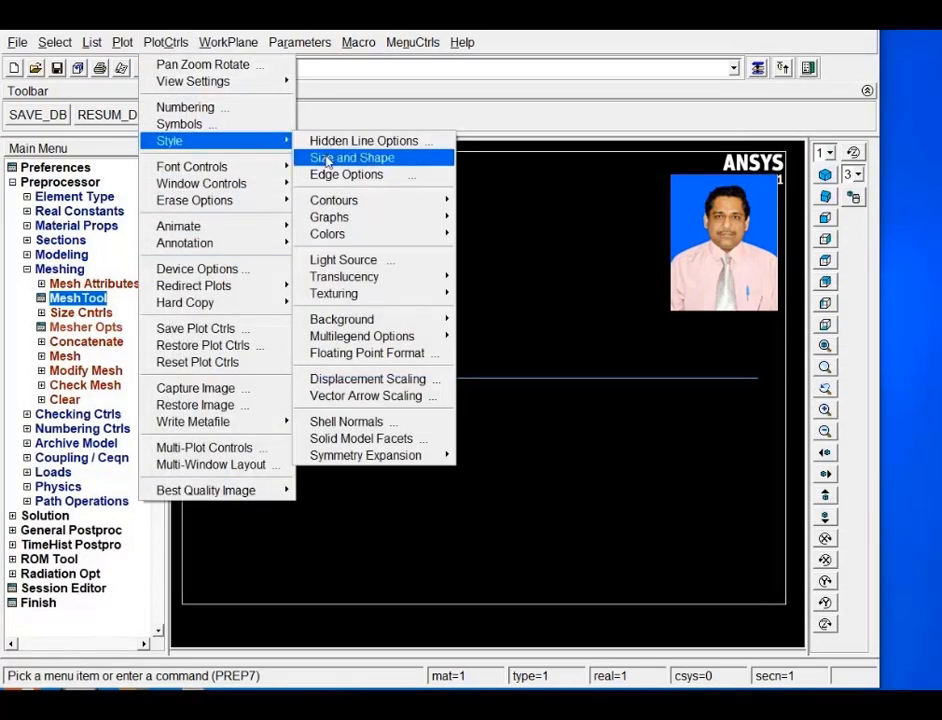
click(383, 159)
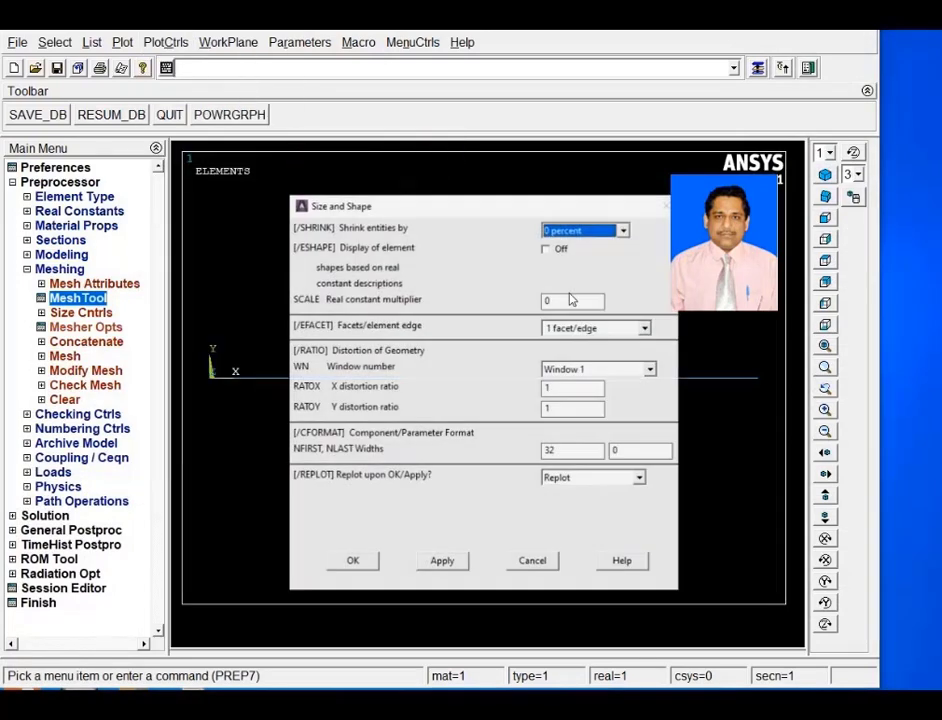
click(547, 249)
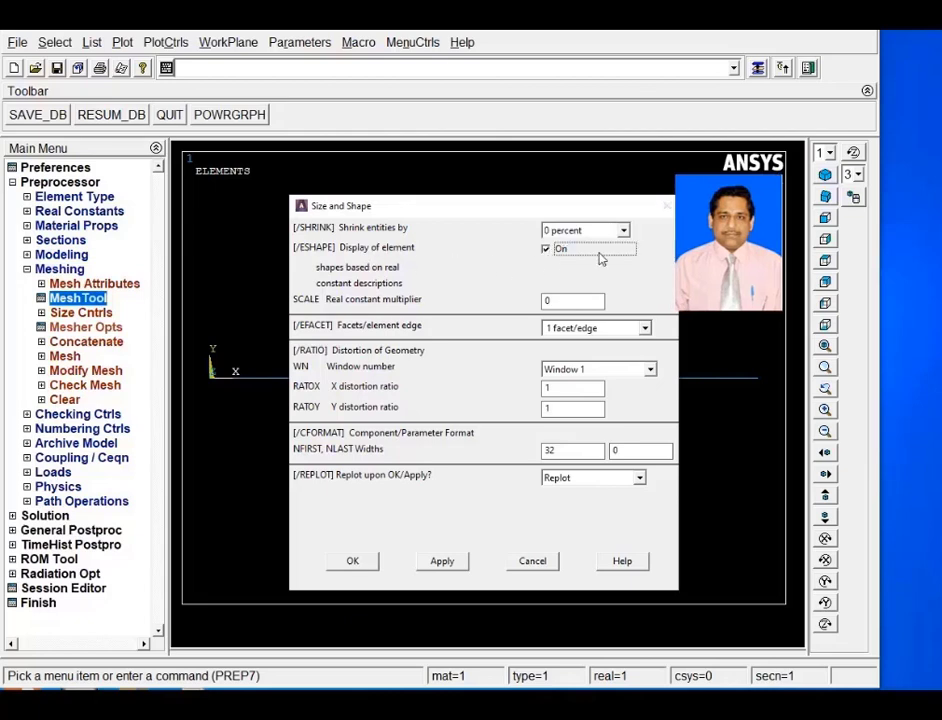
click(355, 562)
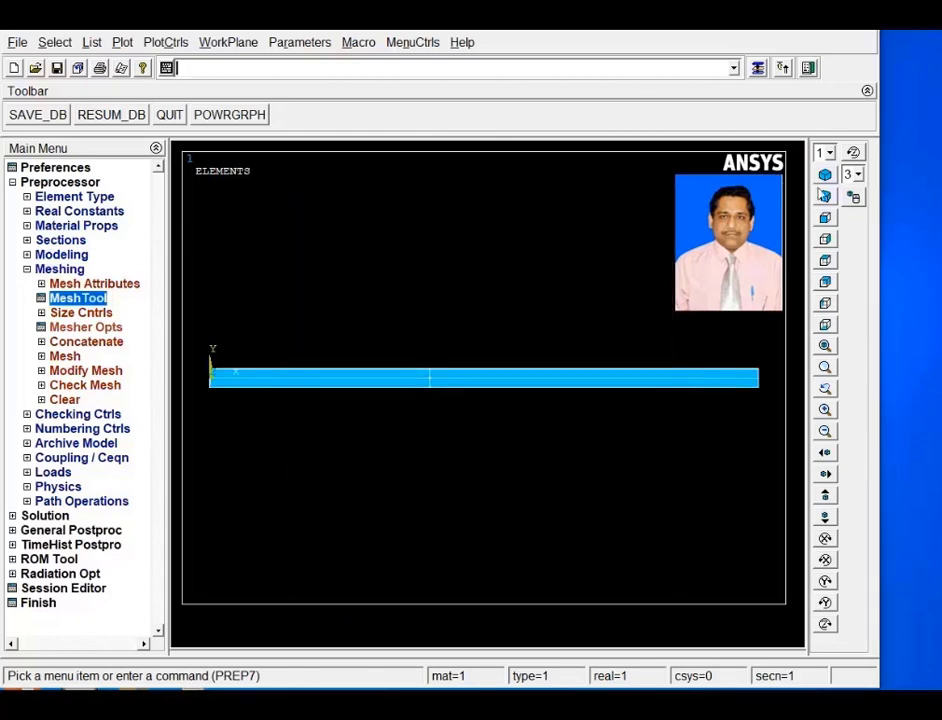
click(825, 176)
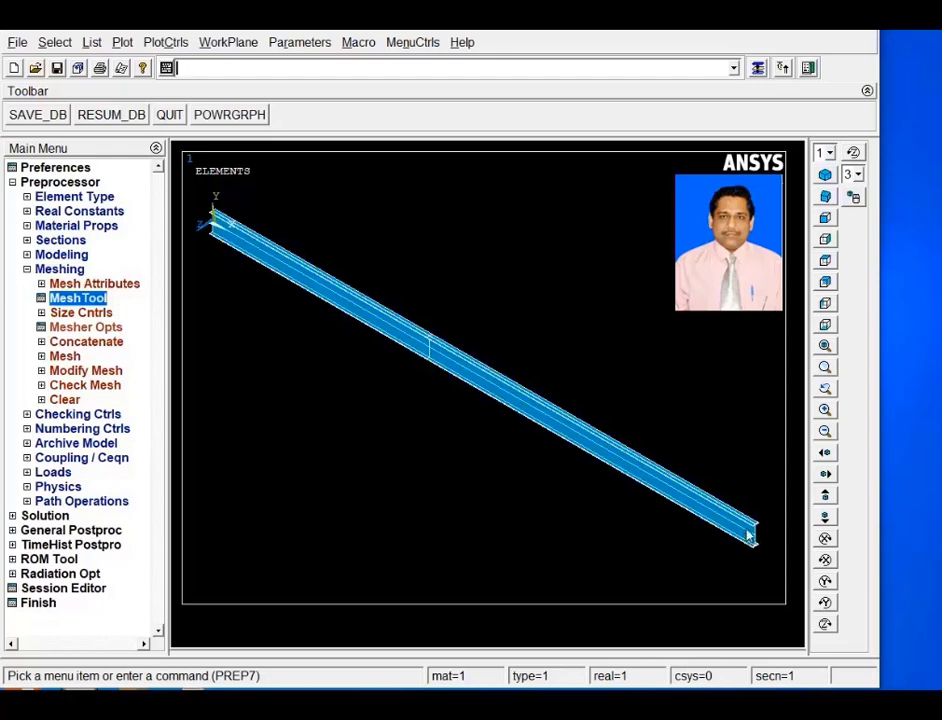
Return to the front view and turn off the display of element shapes
click(825, 197)
click(182, 46)
mouse_move(284, 142)
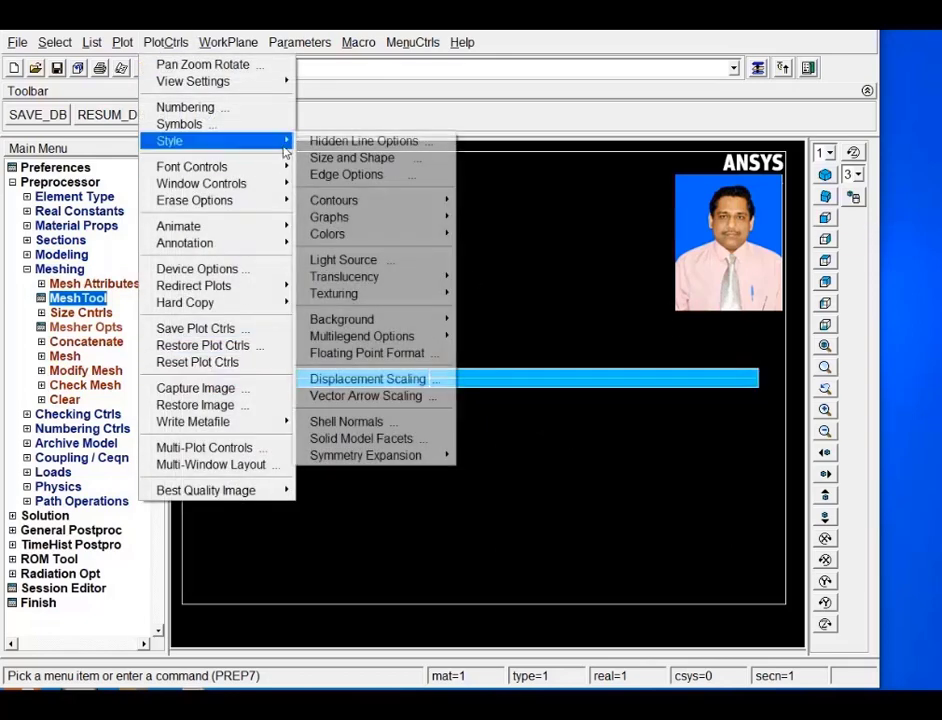
click(380, 160)
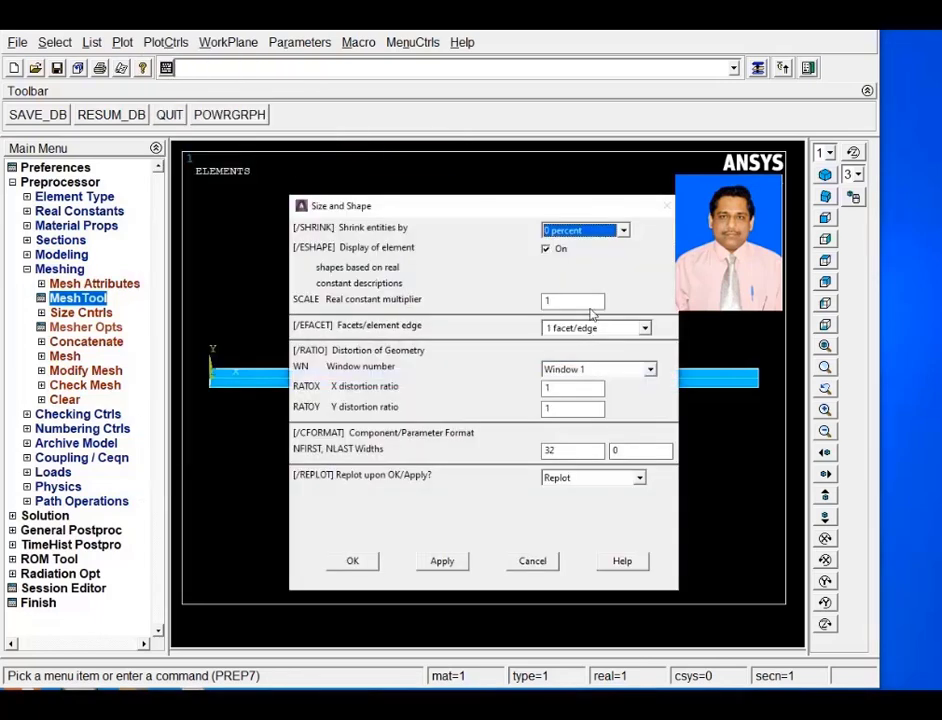
click(548, 250)
click(366, 563)
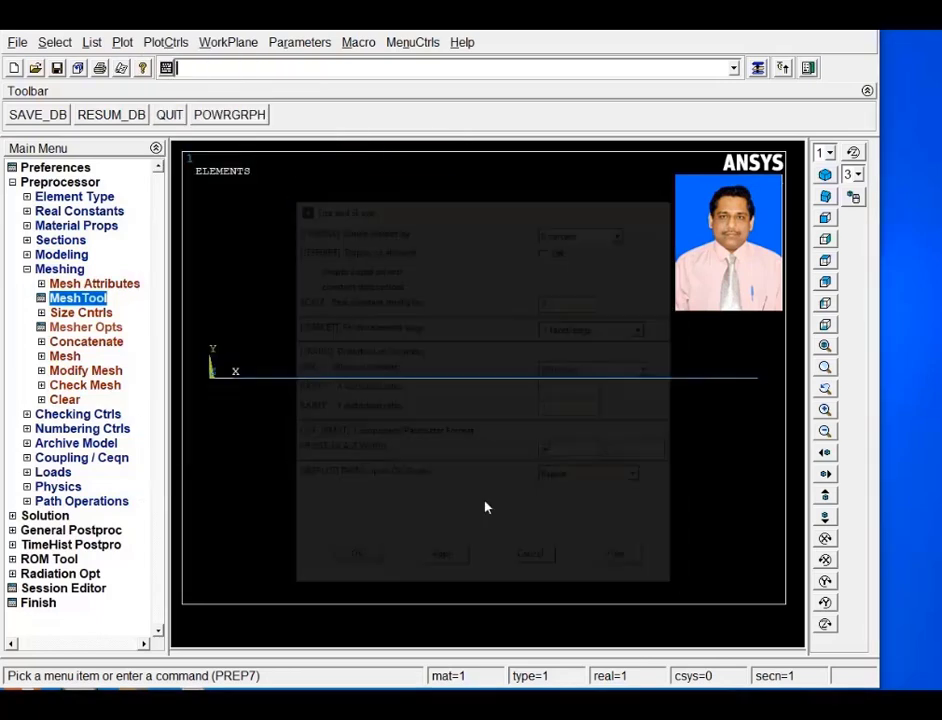
Leave meshing and define a new analysis in the Solution processor, accepting the preselected analysis type
click(60, 269)
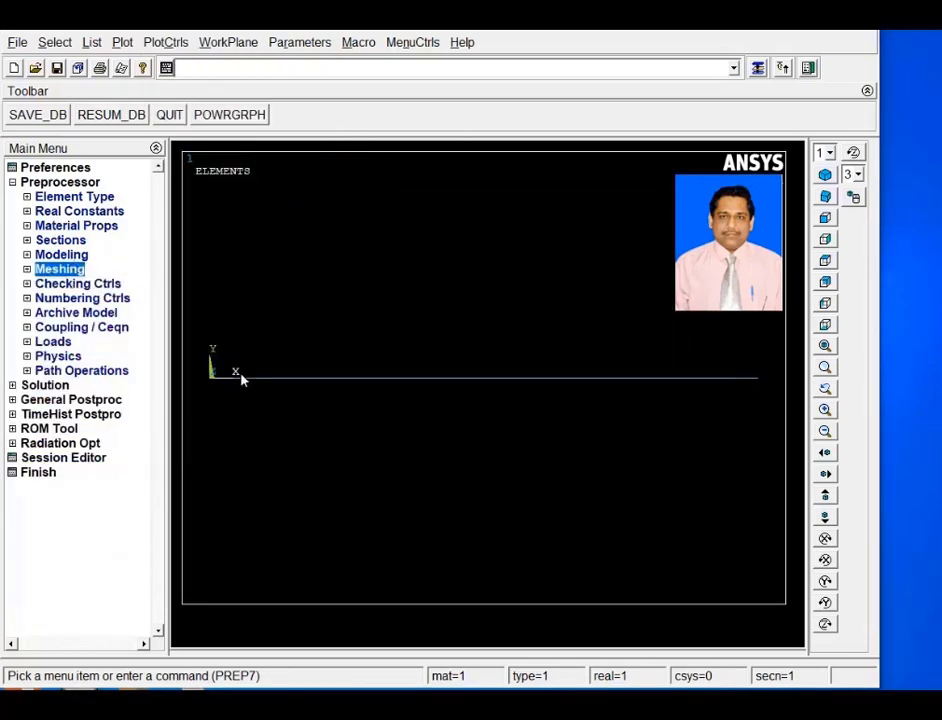
click(45, 385)
click(75, 211)
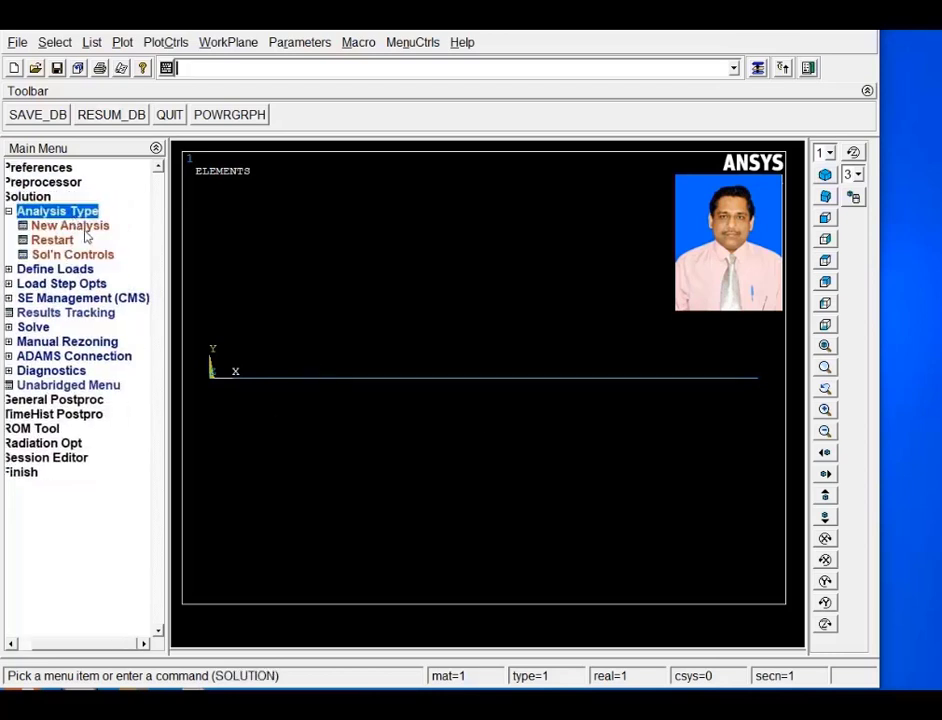
click(86, 226)
click(396, 482)
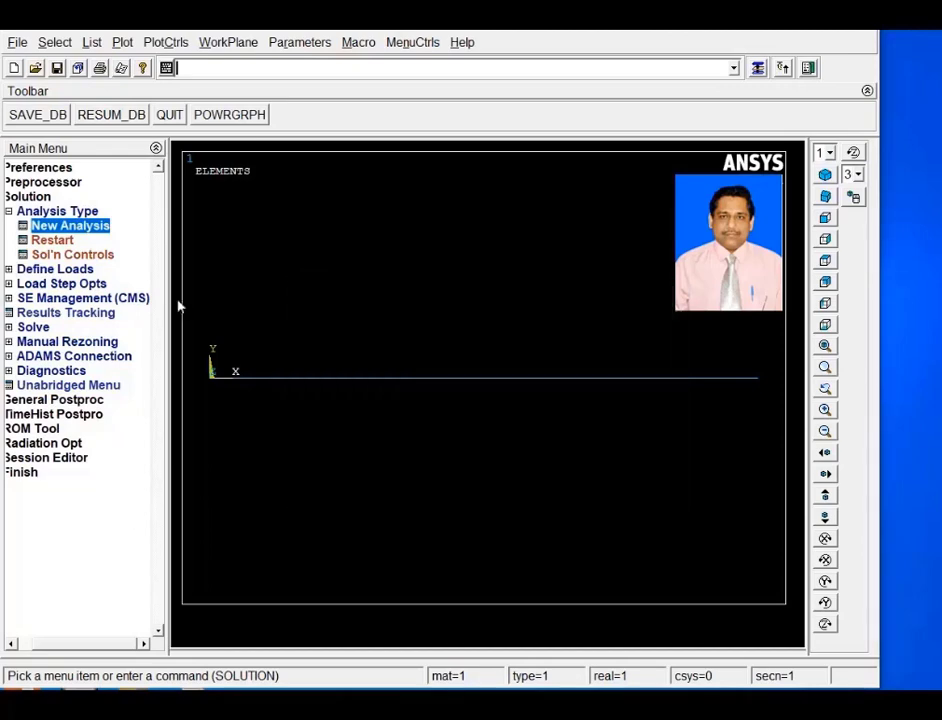
Constrain all degrees of freedom at keypoint 3, the fixed end of the cantilever
click(55, 269)
click(62, 256)
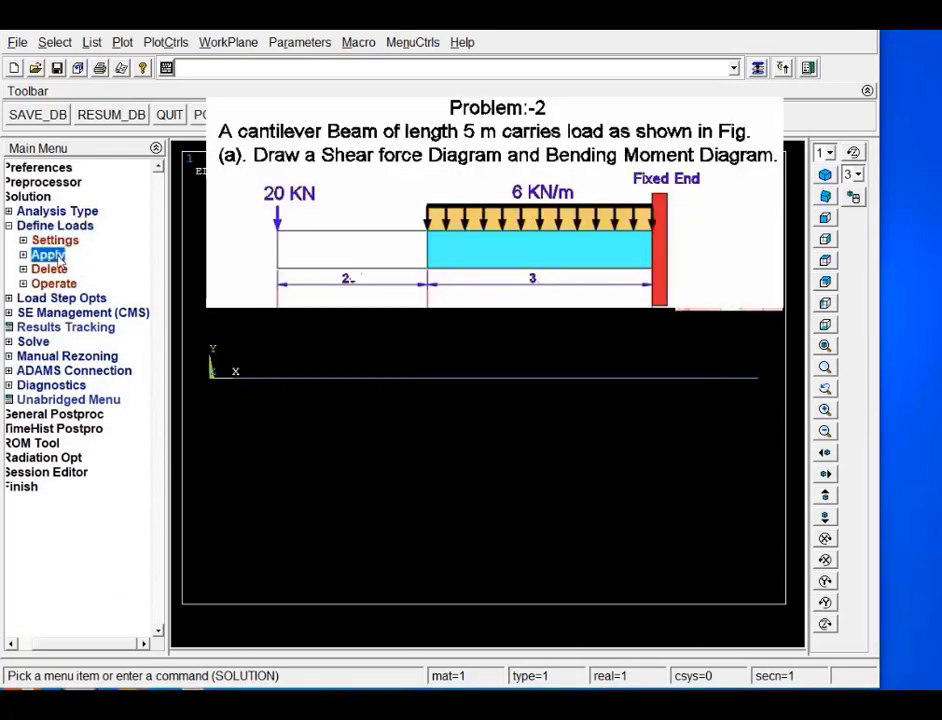
click(74, 268)
click(75, 285)
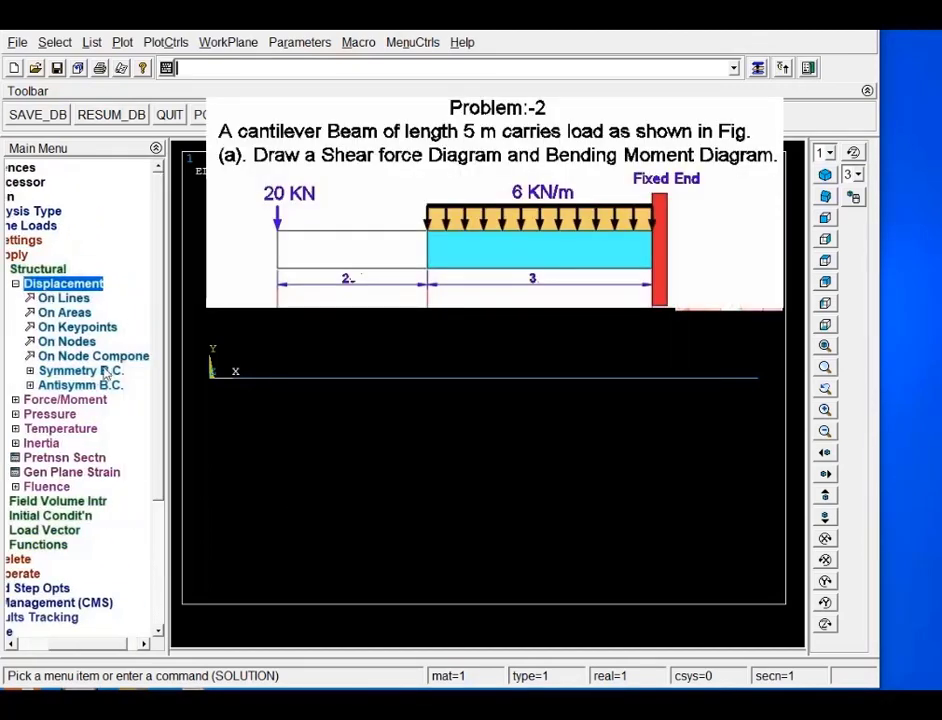
click(72, 327)
click(756, 392)
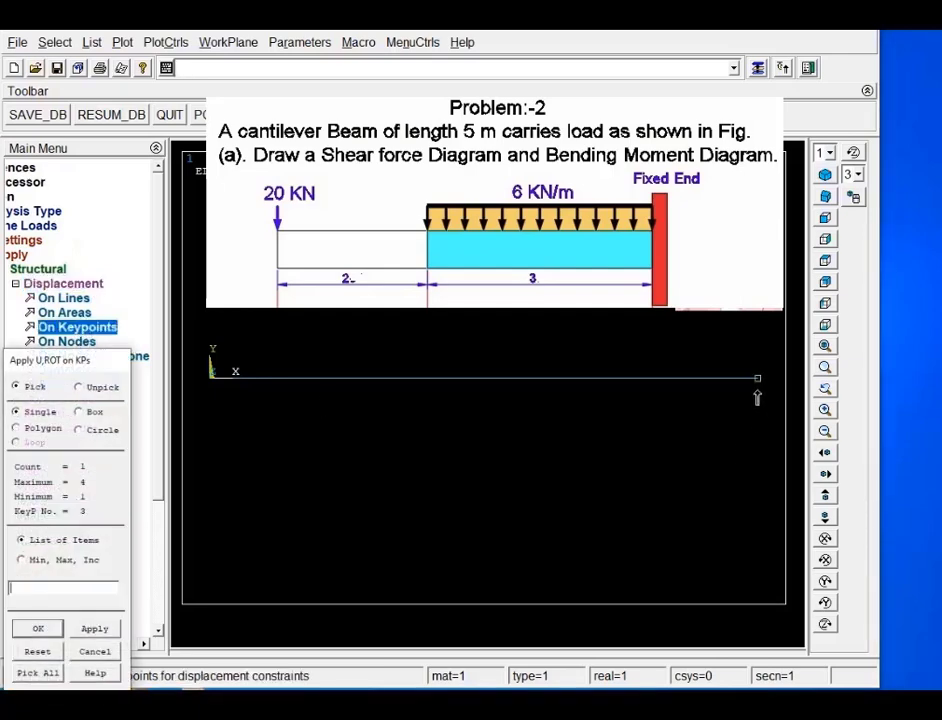
click(38, 628)
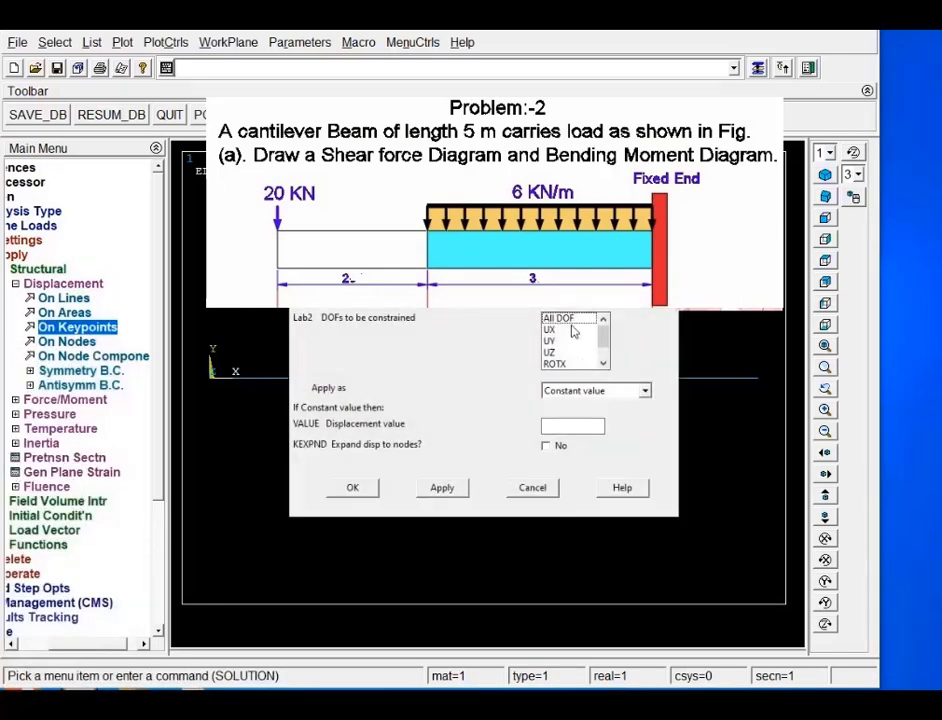
click(571, 321)
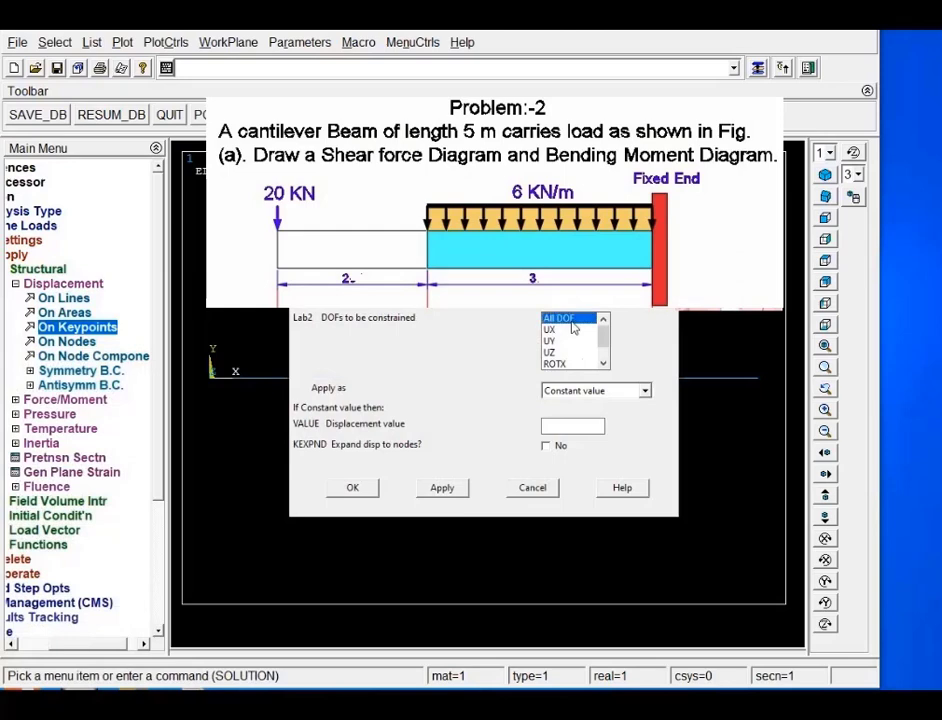
click(352, 487)
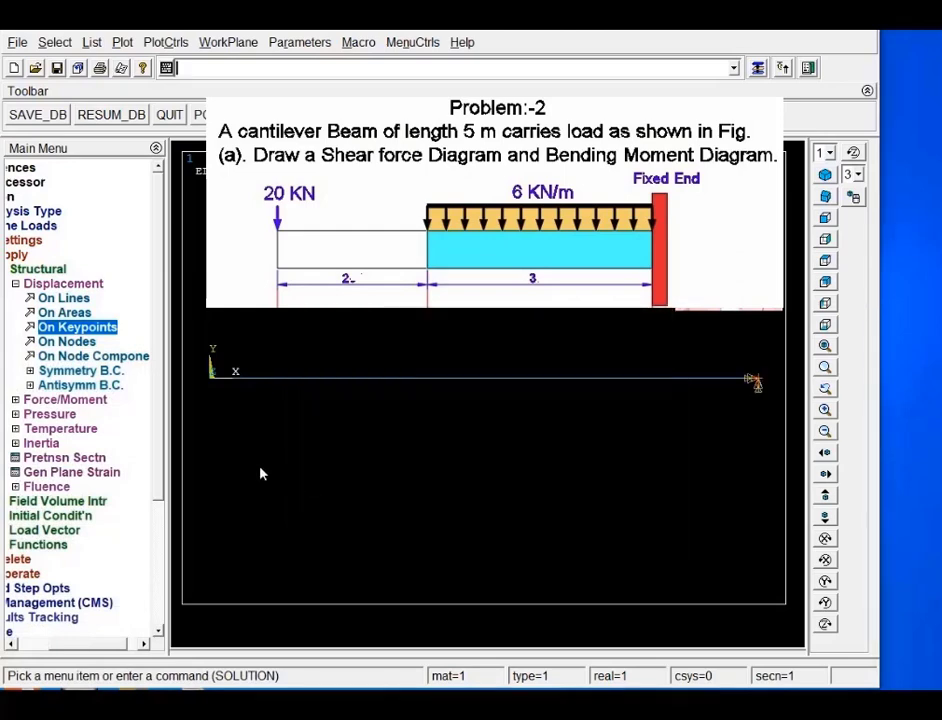
Apply a uniform beam pressure of 6000 at nodes I and J on the 3 m element next to the fixed end
click(70, 415)
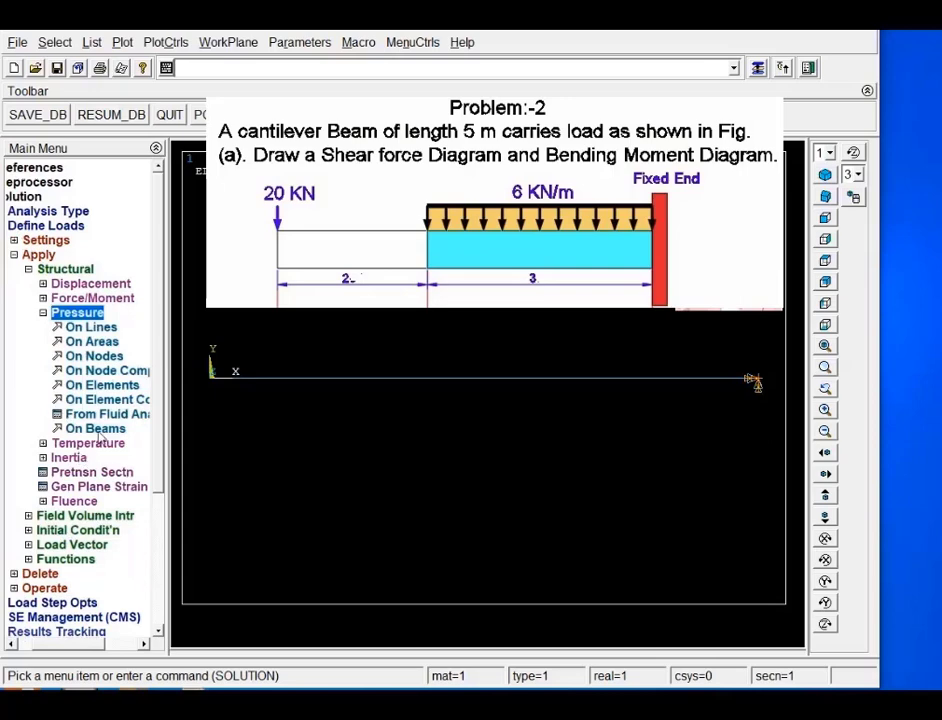
click(85, 428)
click(624, 410)
click(38, 628)
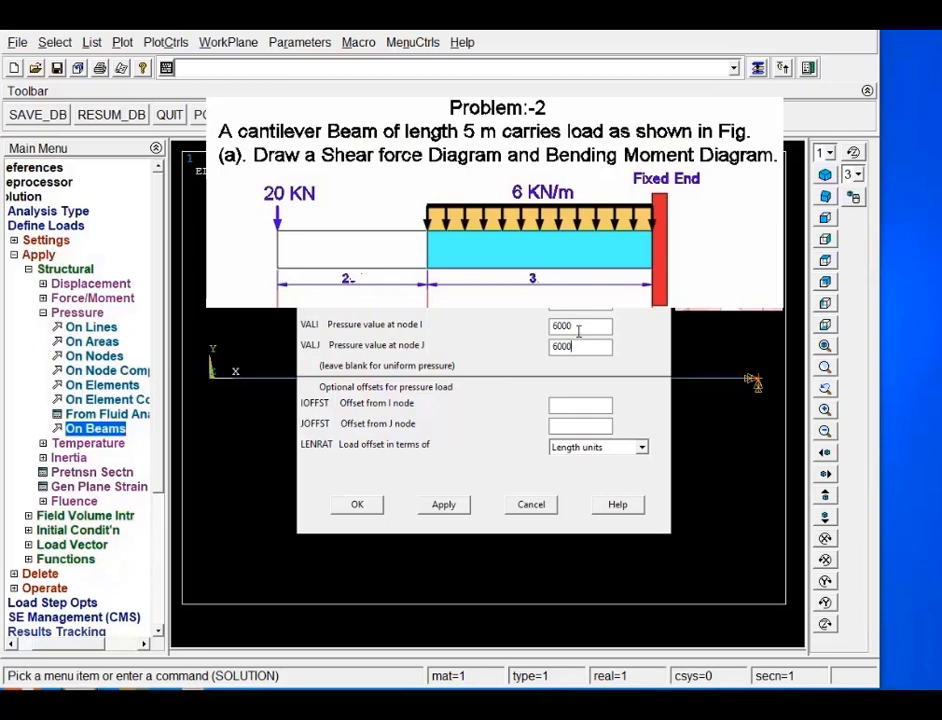
click(357, 504)
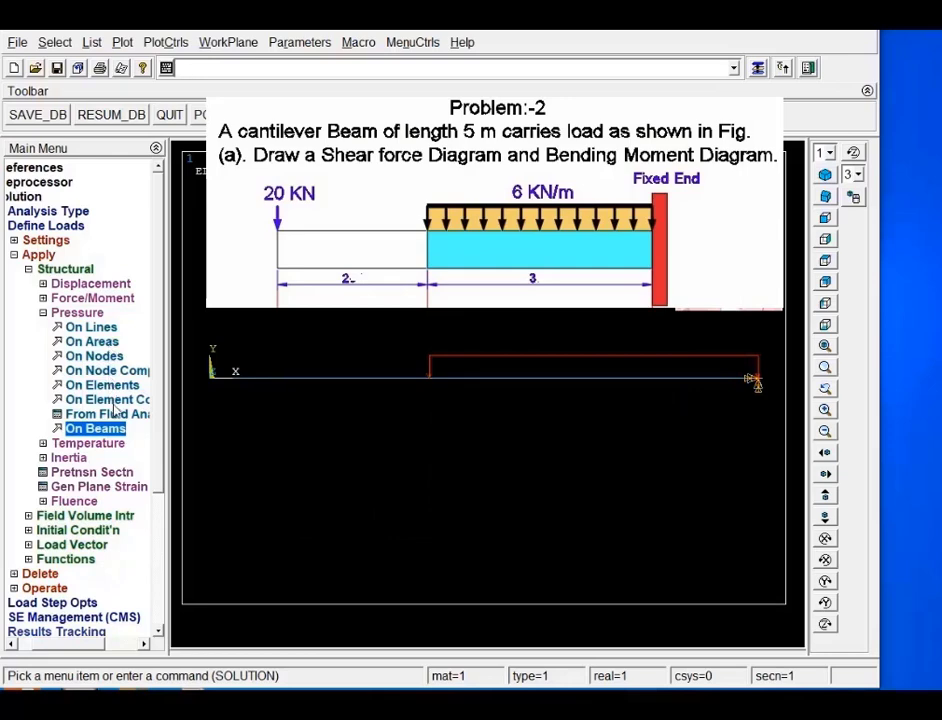
Apply a constant FY force of -20000 at keypoint 1, the free end of the cantilever
click(92, 298)
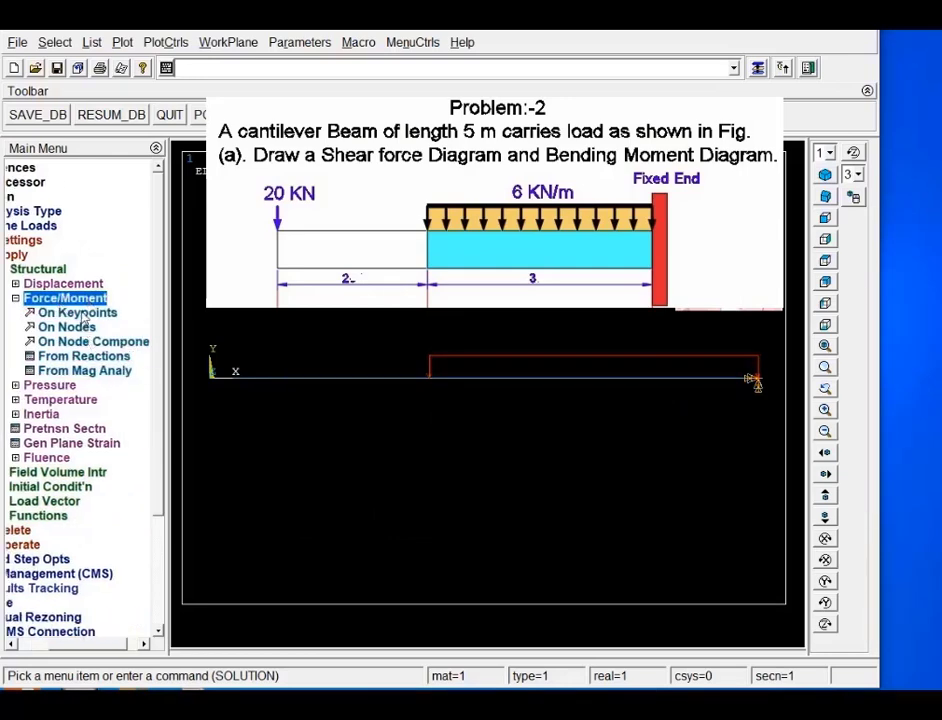
click(77, 312)
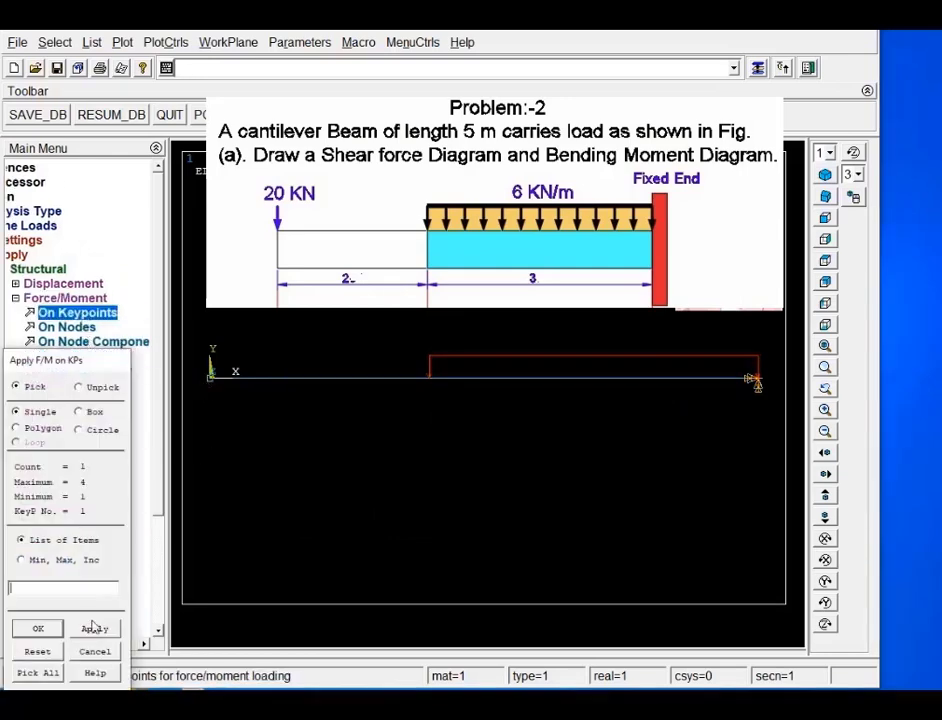
click(38, 628)
click(591, 360)
click(565, 381)
click(567, 414)
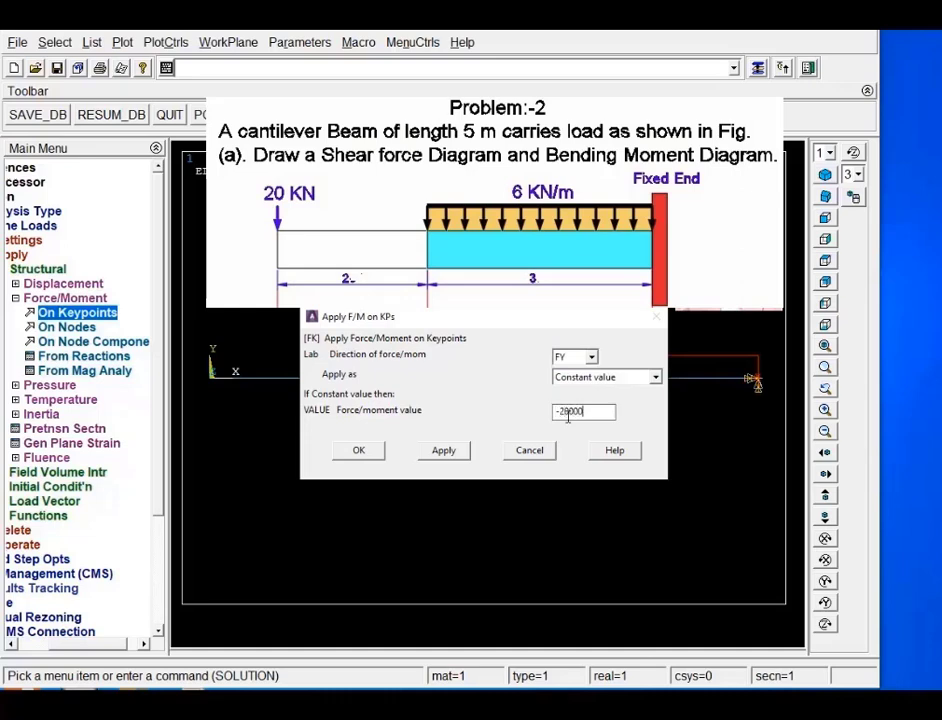
text(-20000)
click(359, 450)
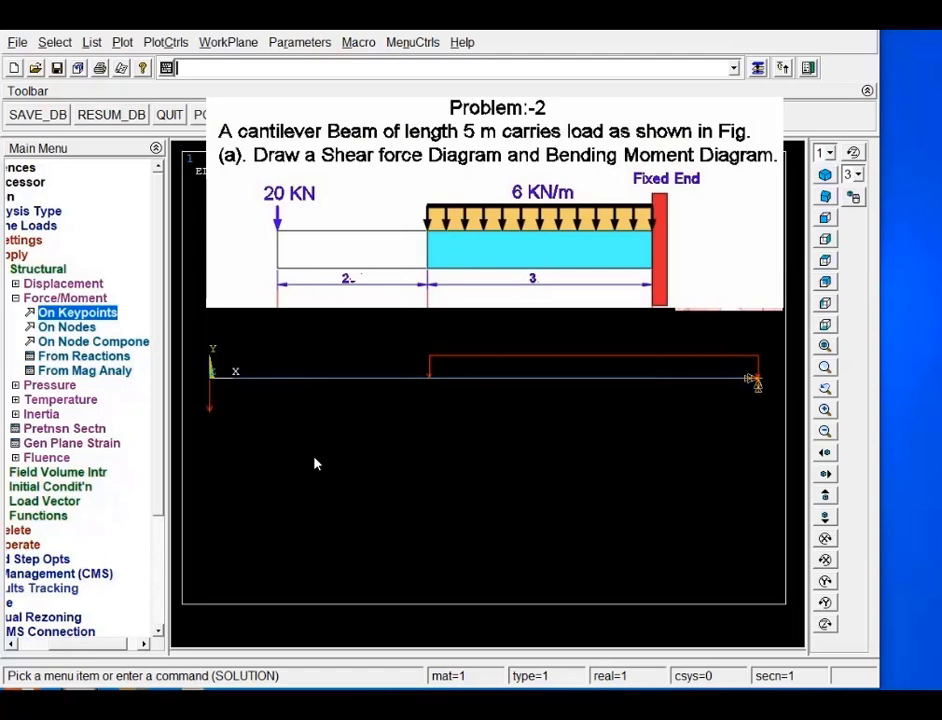
Solve the current load step and close the solution note and status listing
click(74, 645)
click(47, 603)
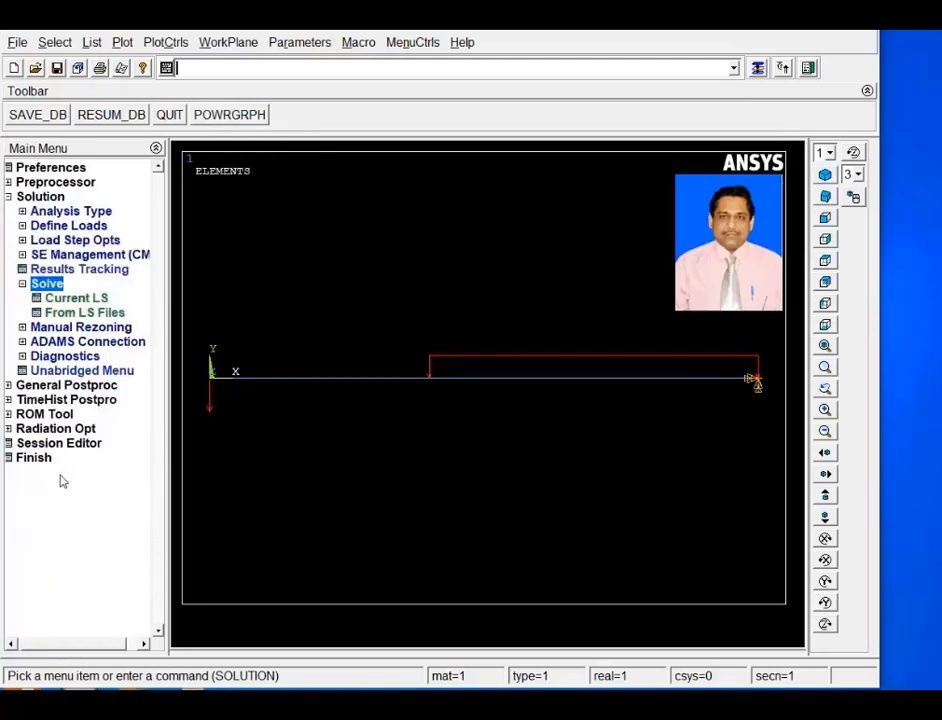
click(75, 298)
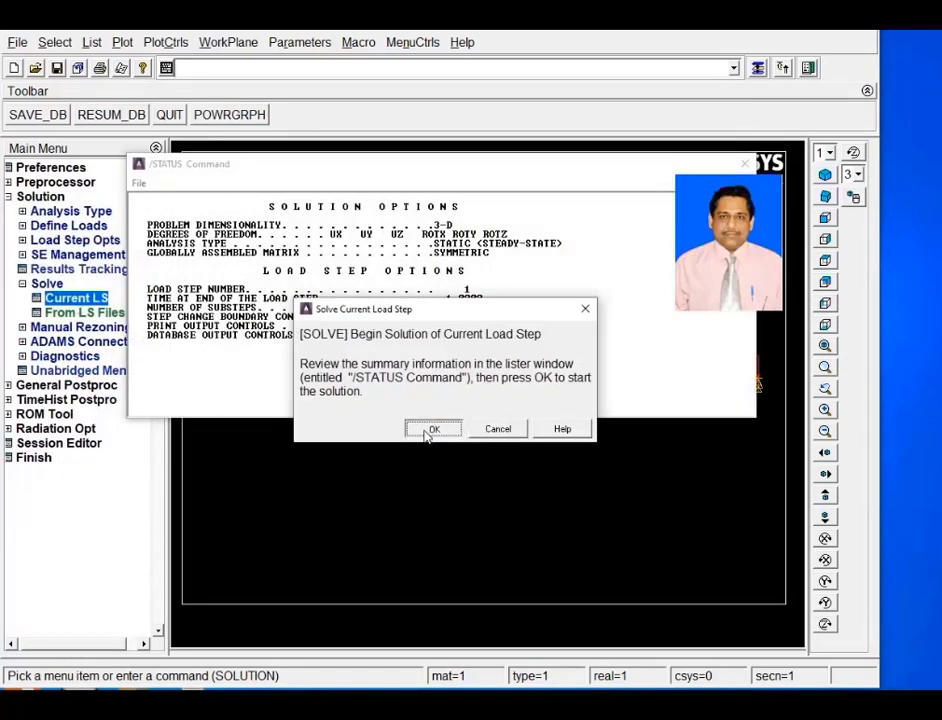
click(434, 431)
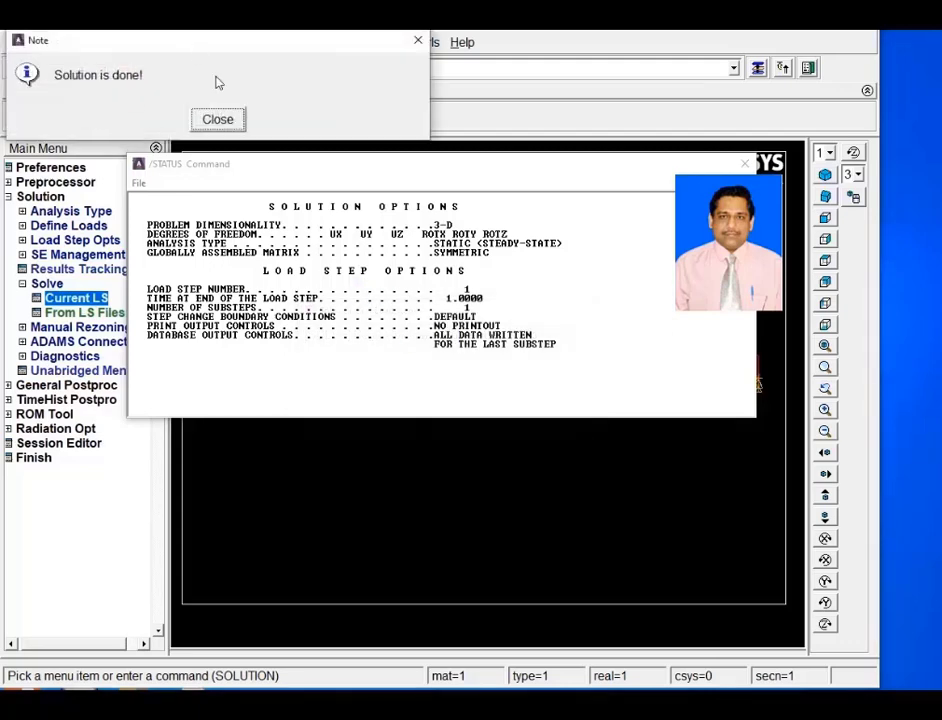
drag(191, 50, 473, 161)
click(496, 231)
click(140, 185)
click(190, 252)
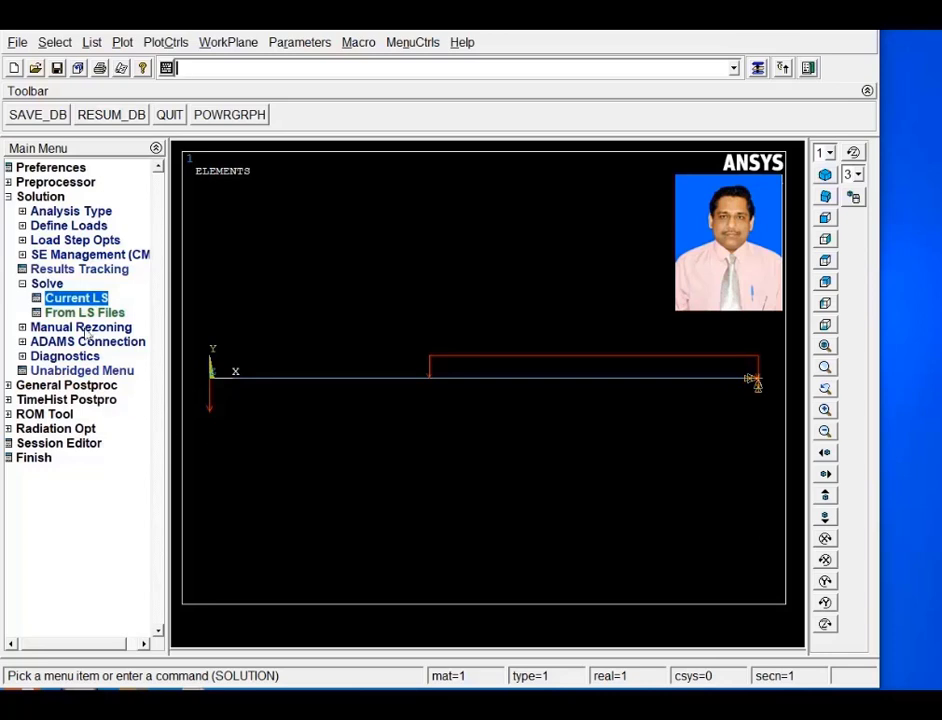
Enter the General Postprocessor and read the first set of results
click(100, 385)
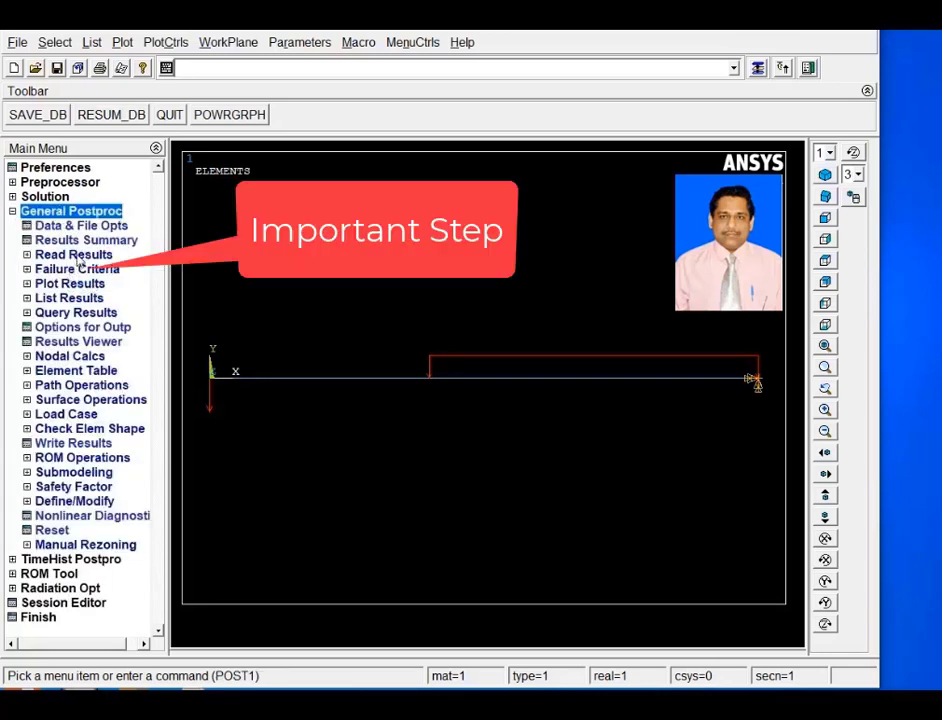
click(73, 254)
click(70, 271)
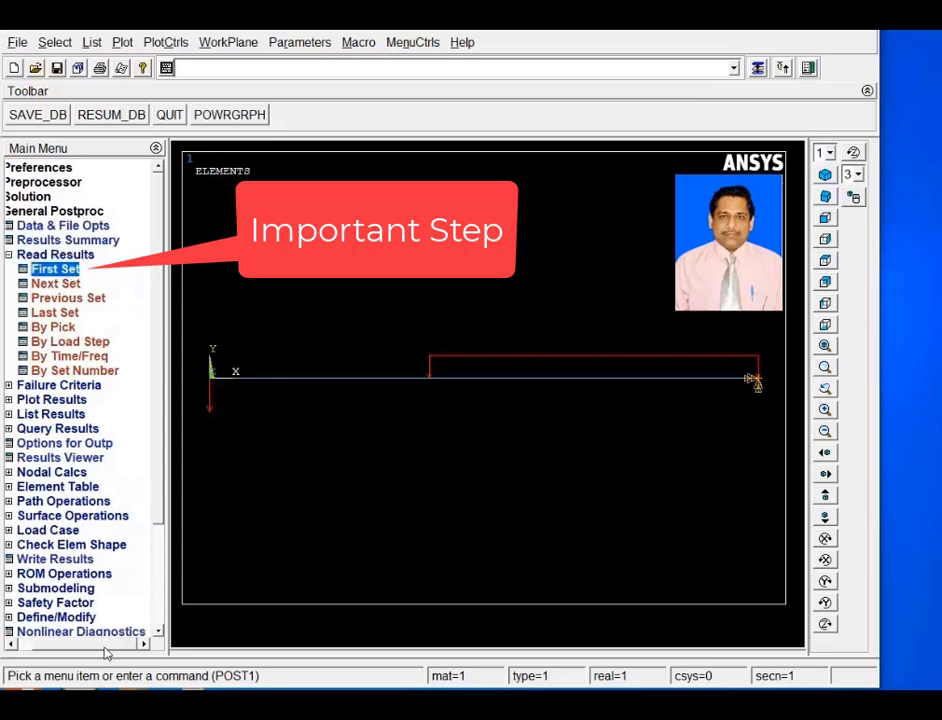
List the element solution for the Y-component of structural force and examine the FY values at each element's nodes
drag(103, 646, 82, 648)
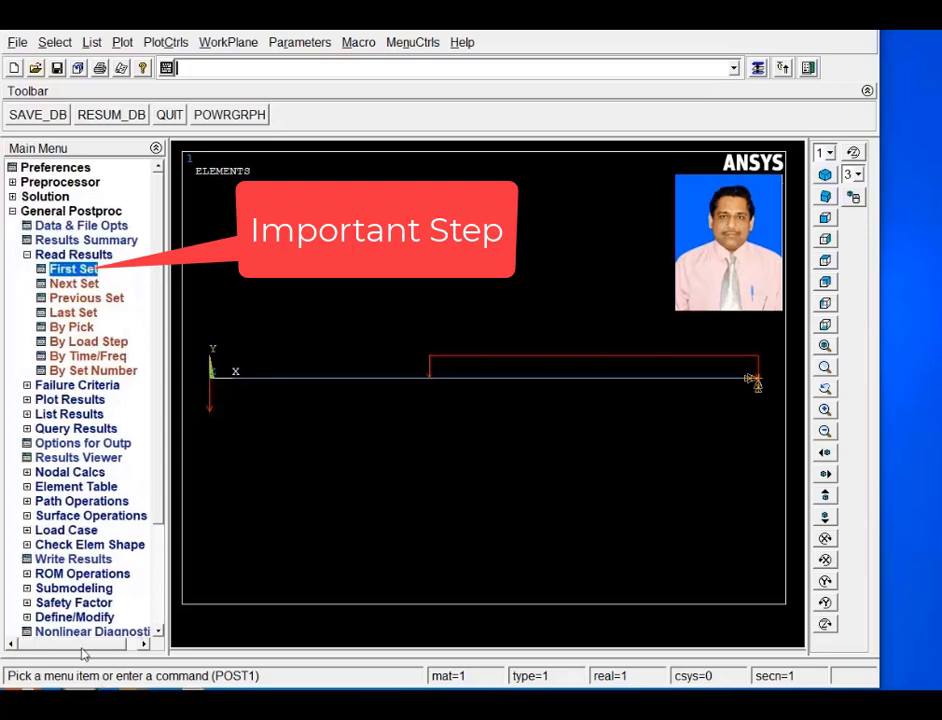
click(68, 413)
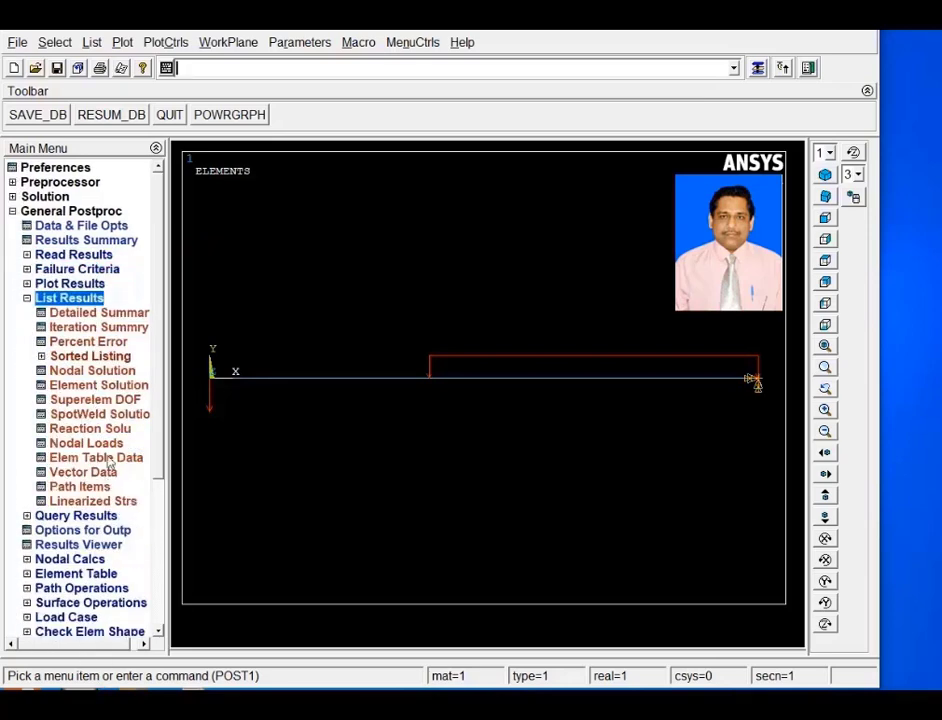
click(95, 385)
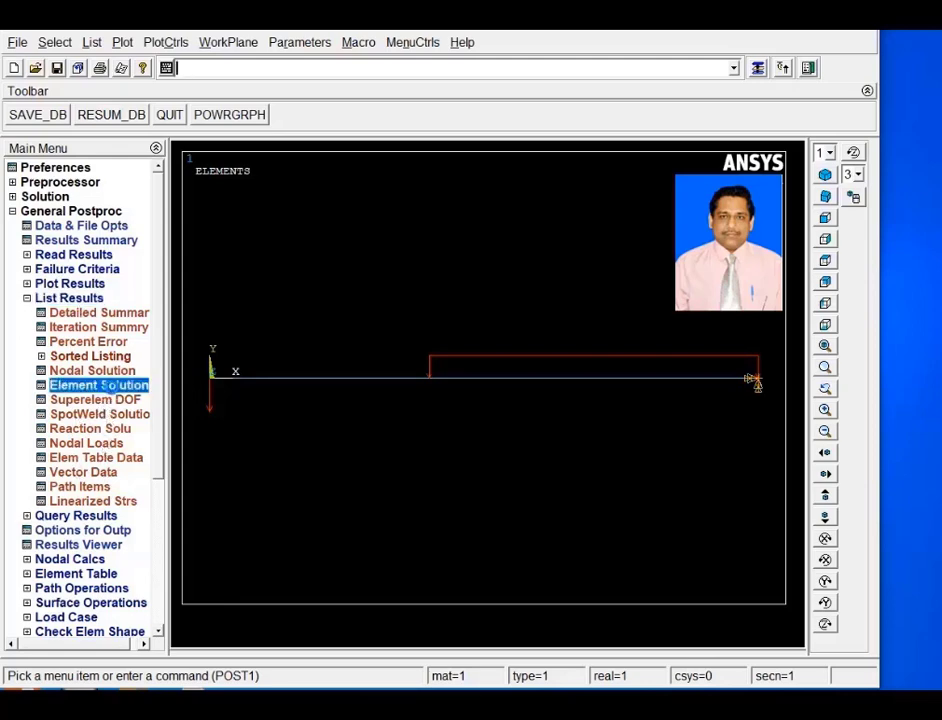
drag(673, 371, 669, 431)
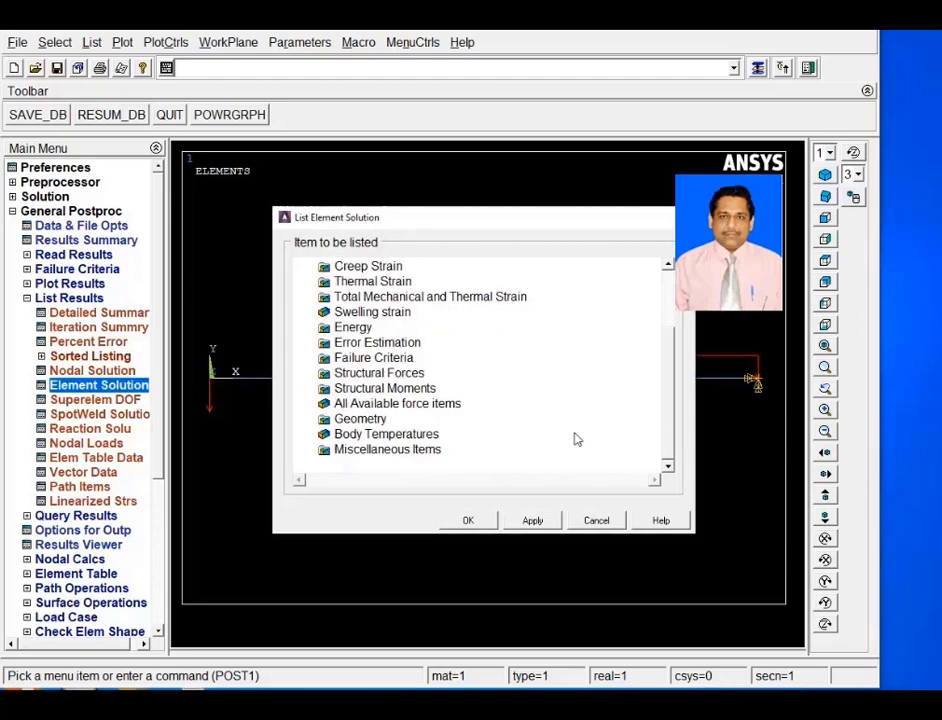
click(379, 374)
click(420, 403)
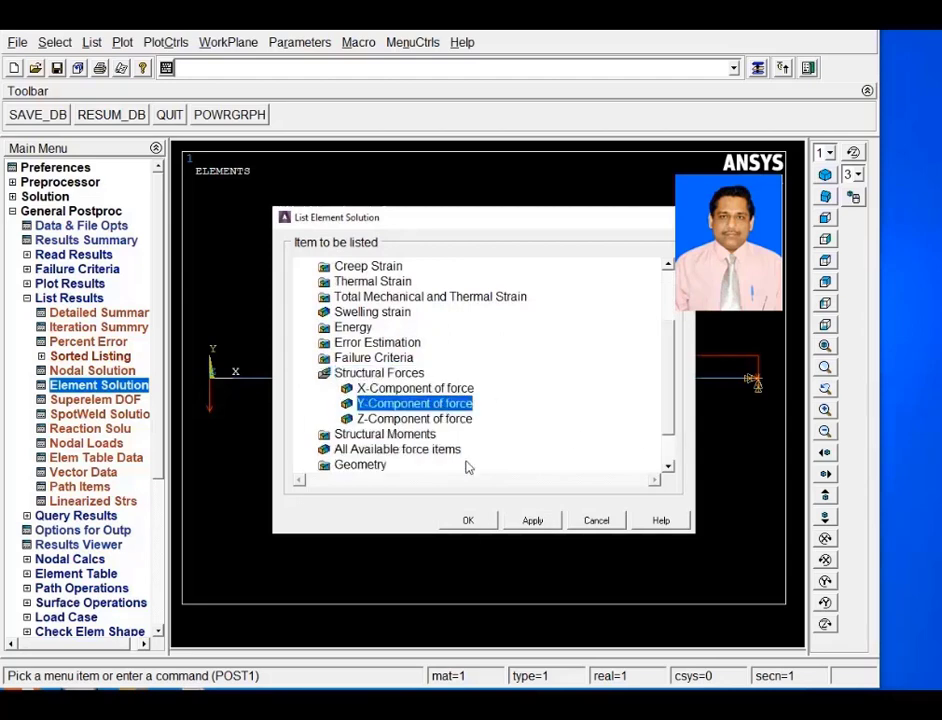
click(463, 520)
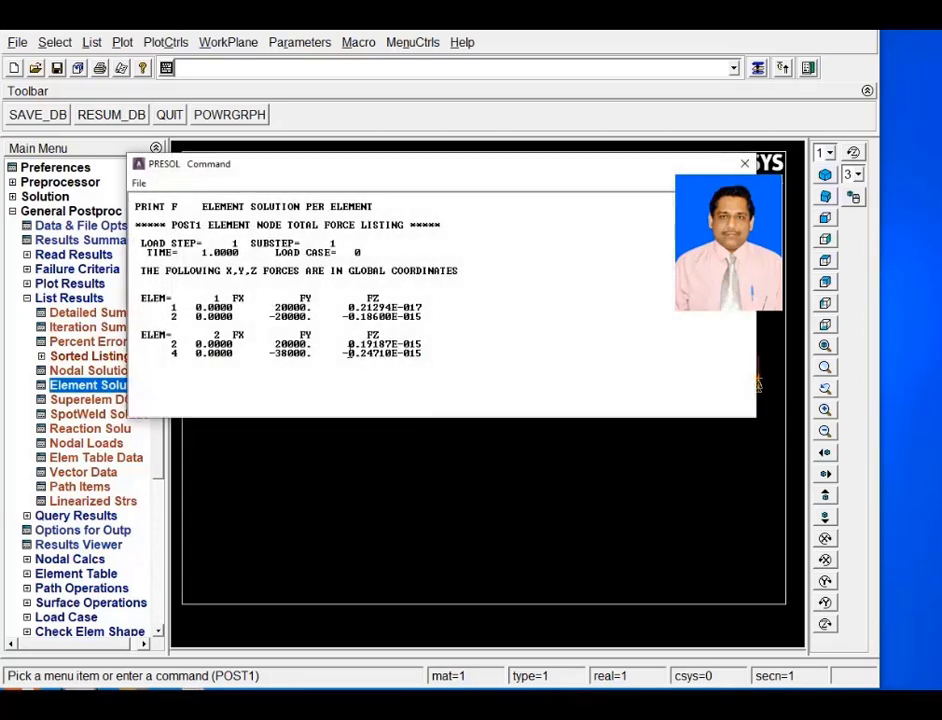
drag(275, 308, 299, 346)
click(283, 369)
List the element solution for the Y-component of structural moment and examine the moment values at each element's nodes
click(86, 387)
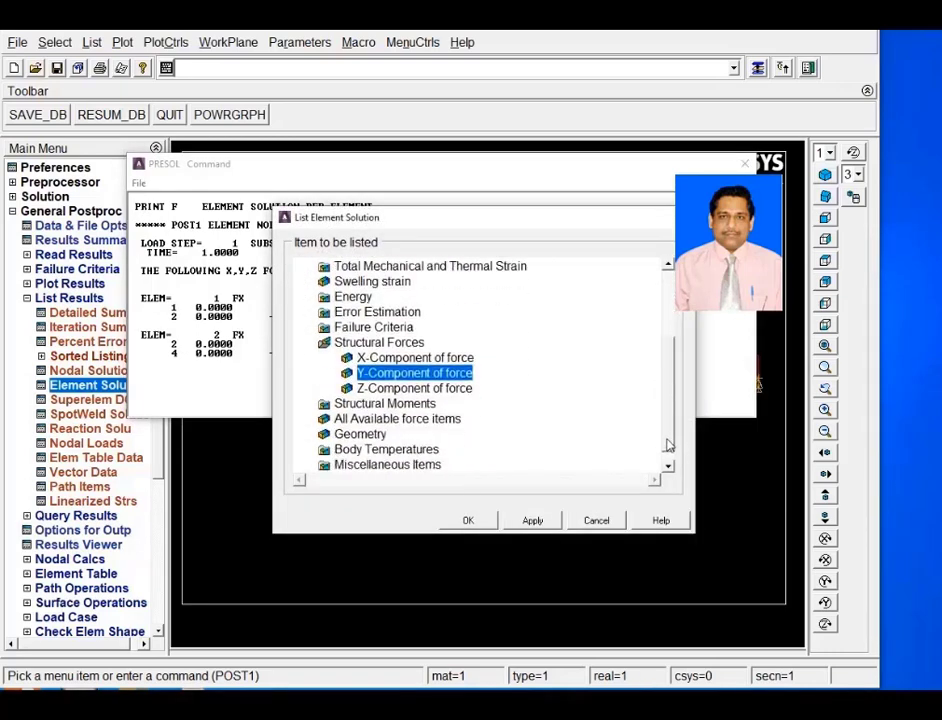
scroll(668, 445, down, 1)
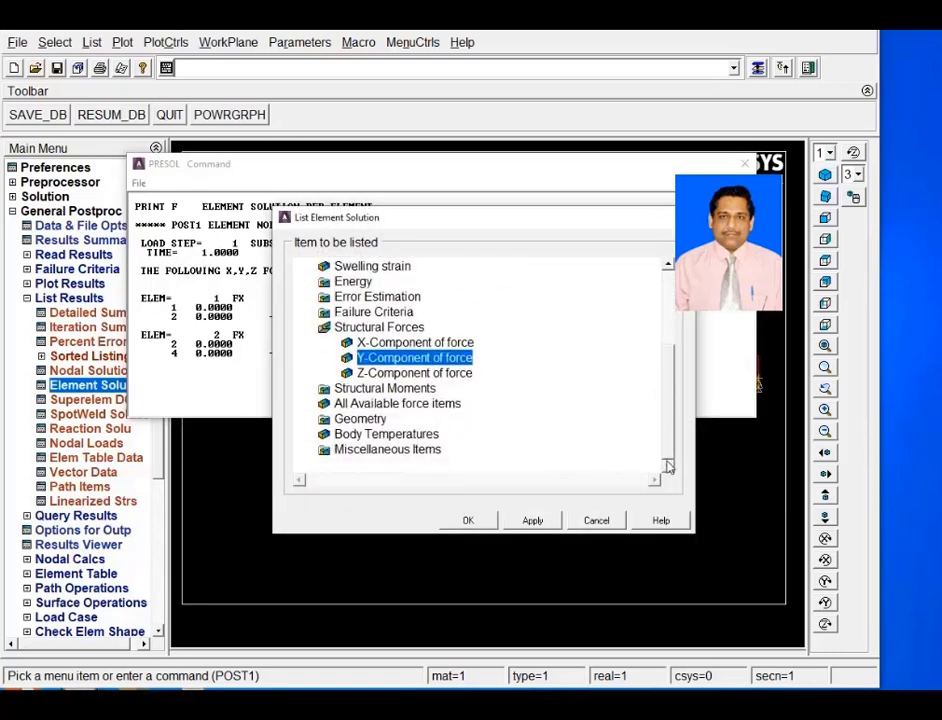
click(392, 390)
click(416, 418)
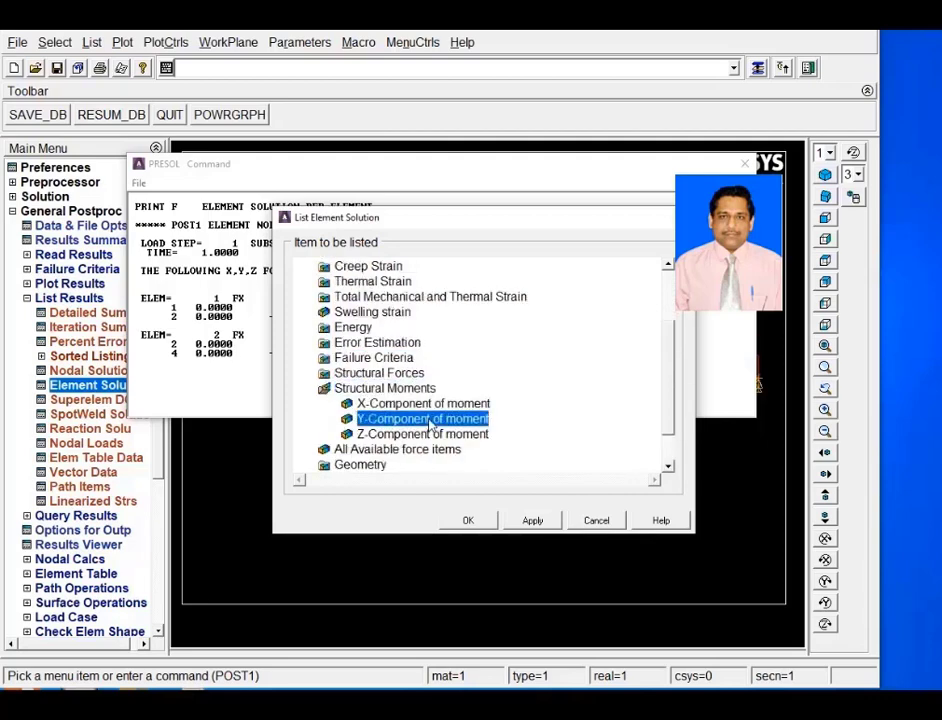
click(463, 522)
drag(235, 318, 247, 318)
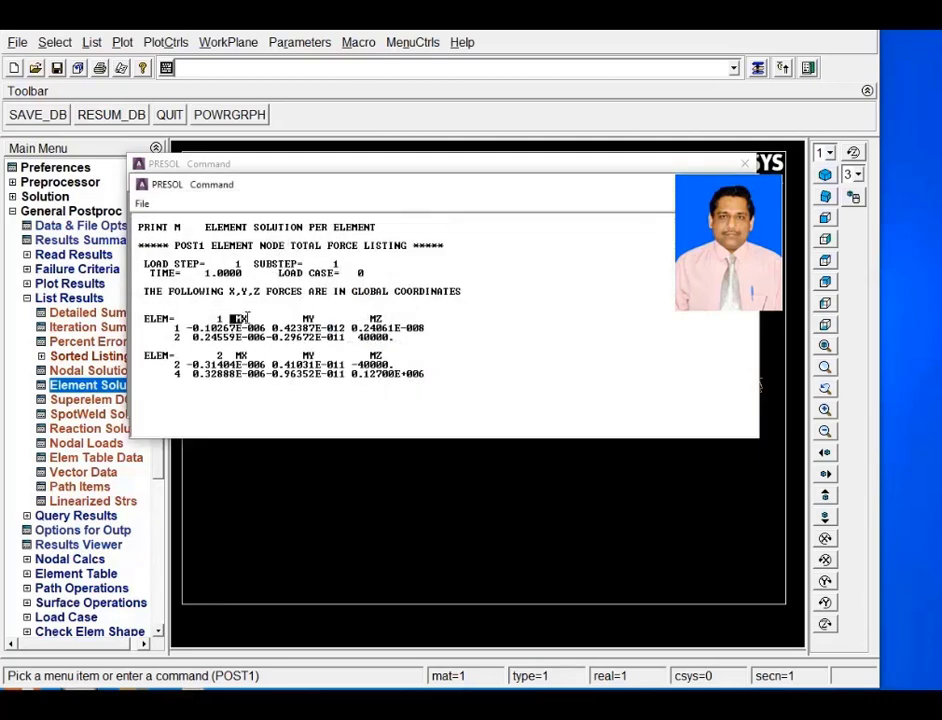
click(247, 318)
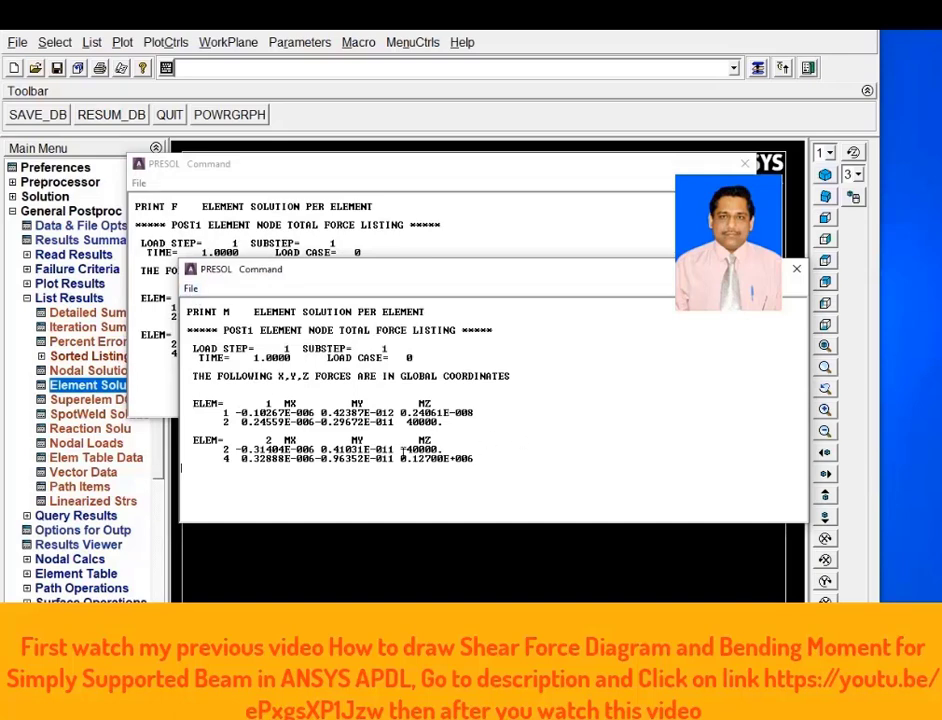
Close the moment listing and the force listing
click(191, 288)
click(212, 353)
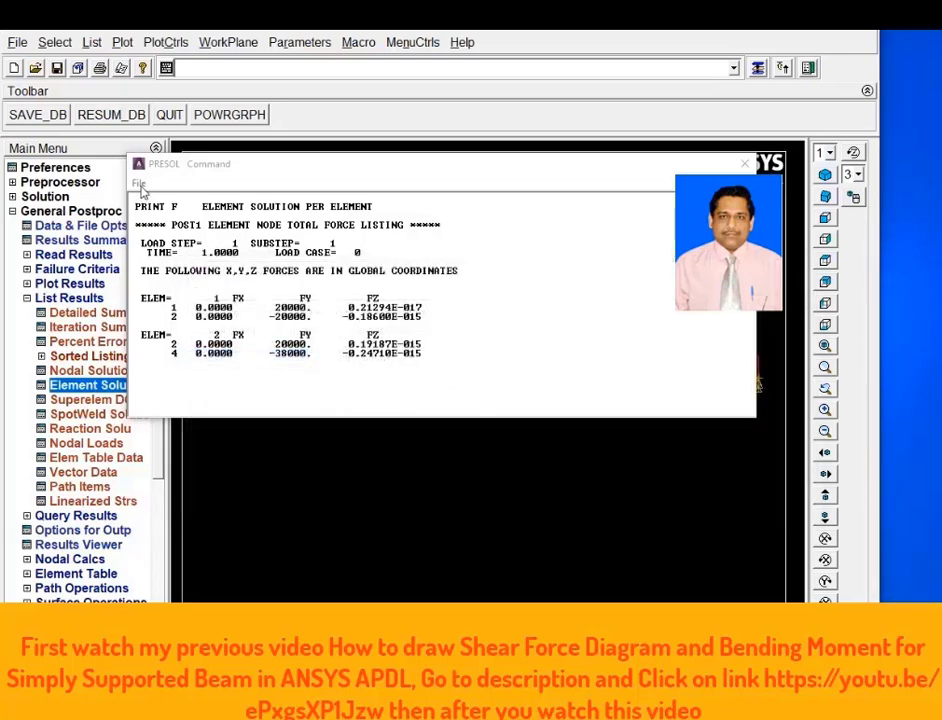
click(140, 185)
click(189, 253)
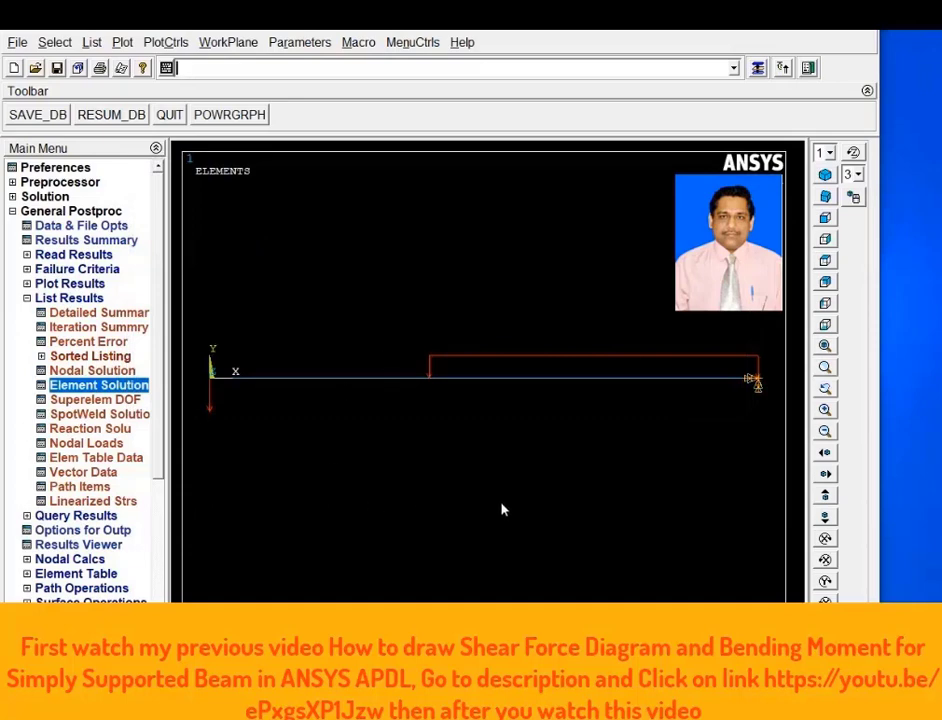
Plot the shear force diagram as a line element contour with SMIS5 and SMIS18, and enlarge it in the graphics area
click(27, 298)
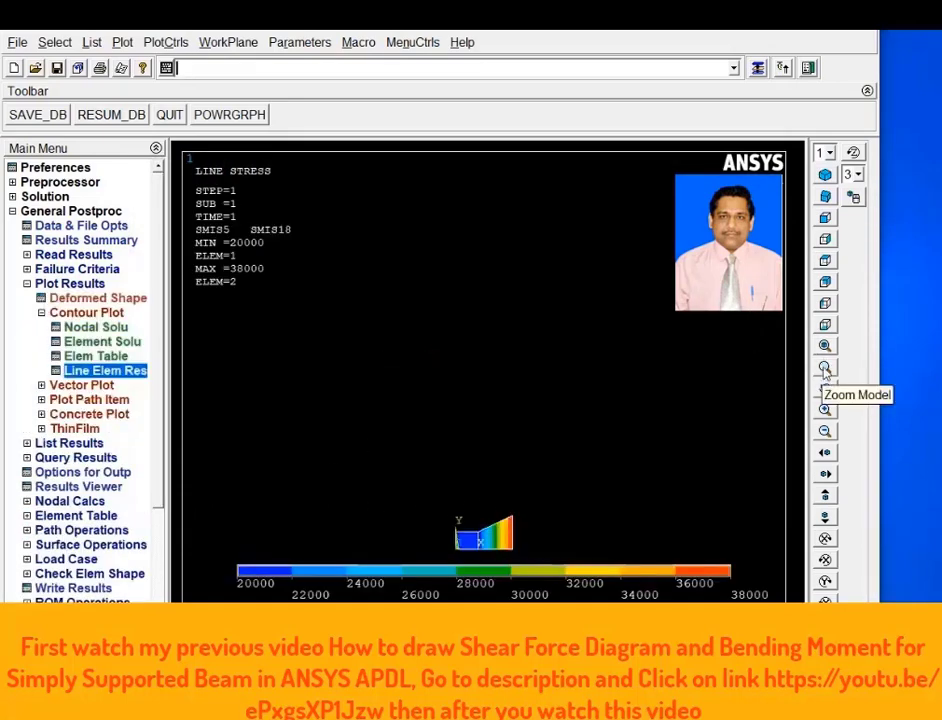
click(825, 369)
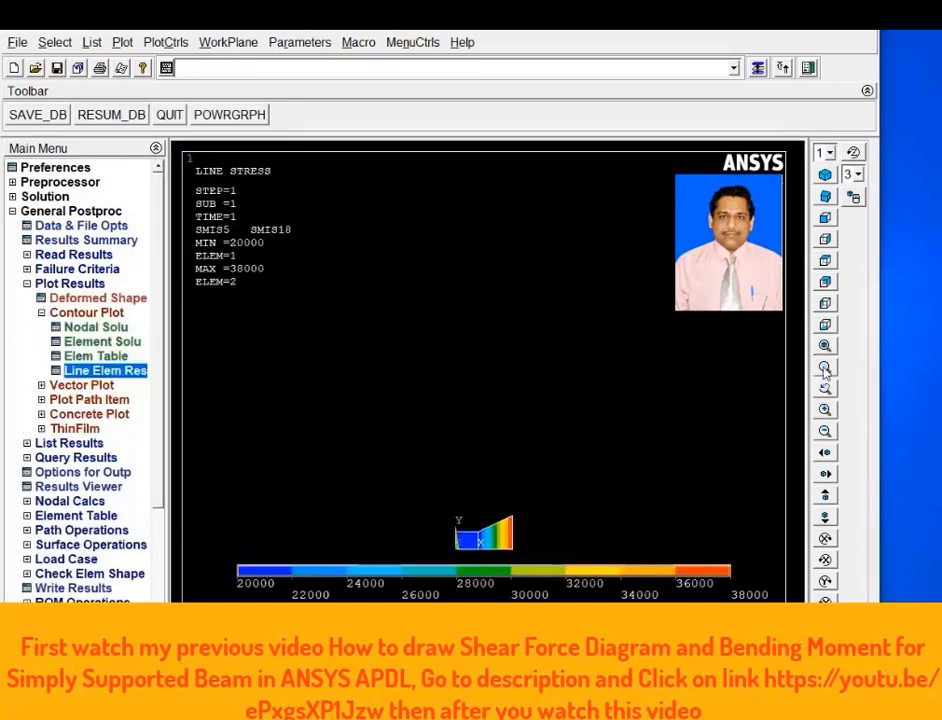
click(483, 538)
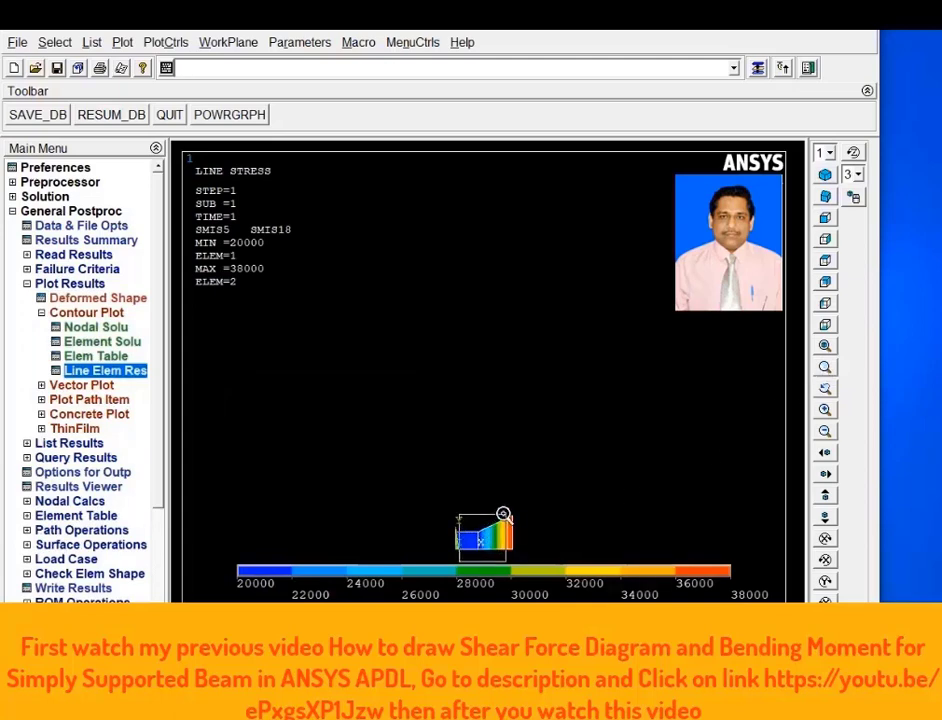
click(515, 500)
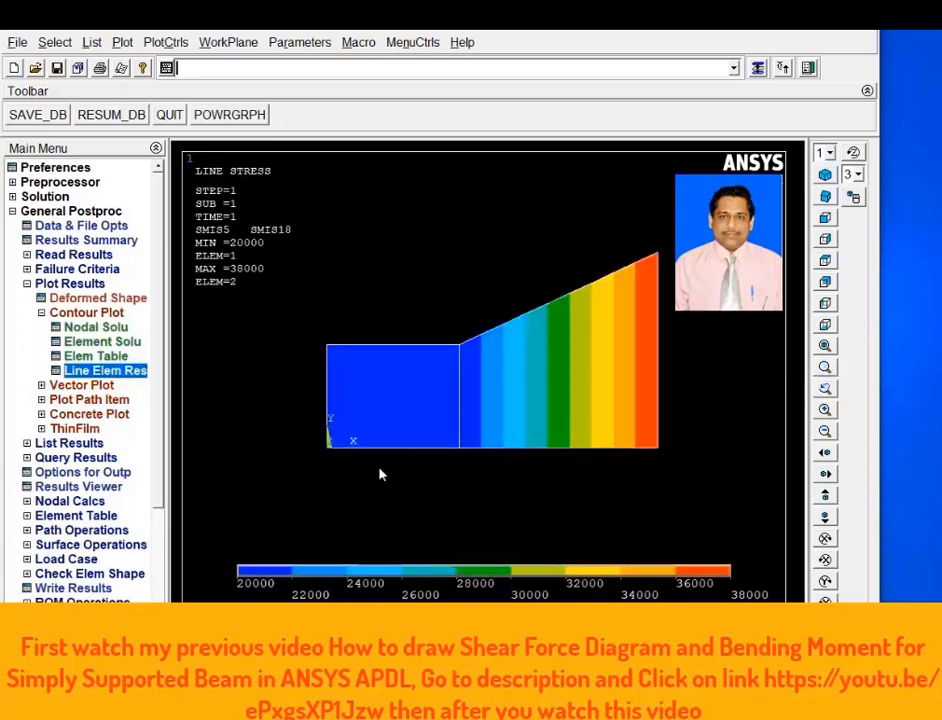